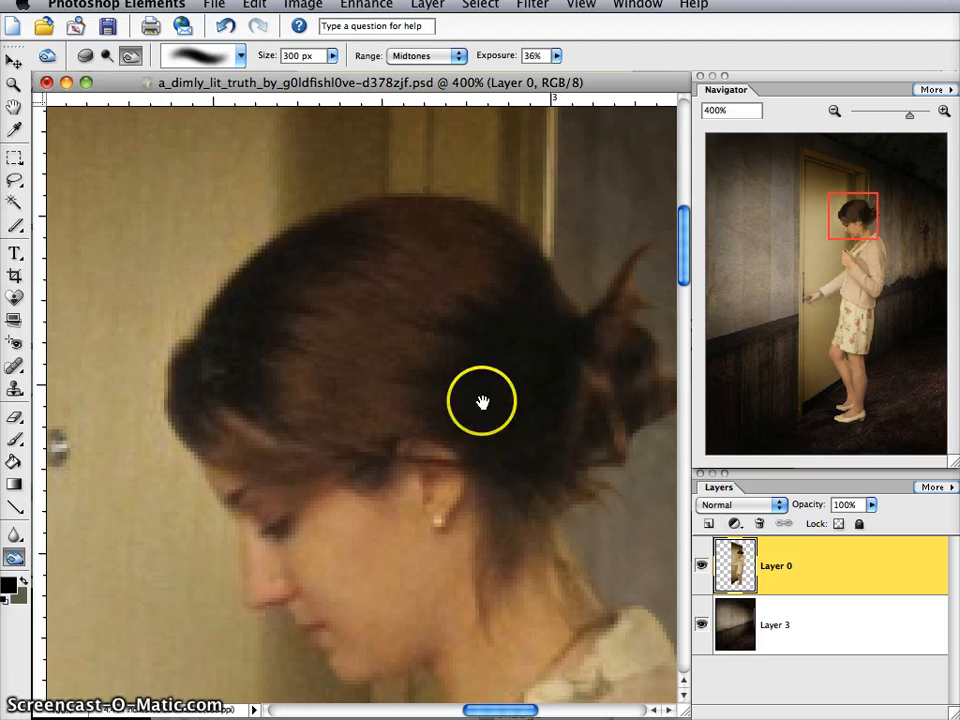
- Switch to the Dodge tool and set its brush size to 16 px
click(108, 55)
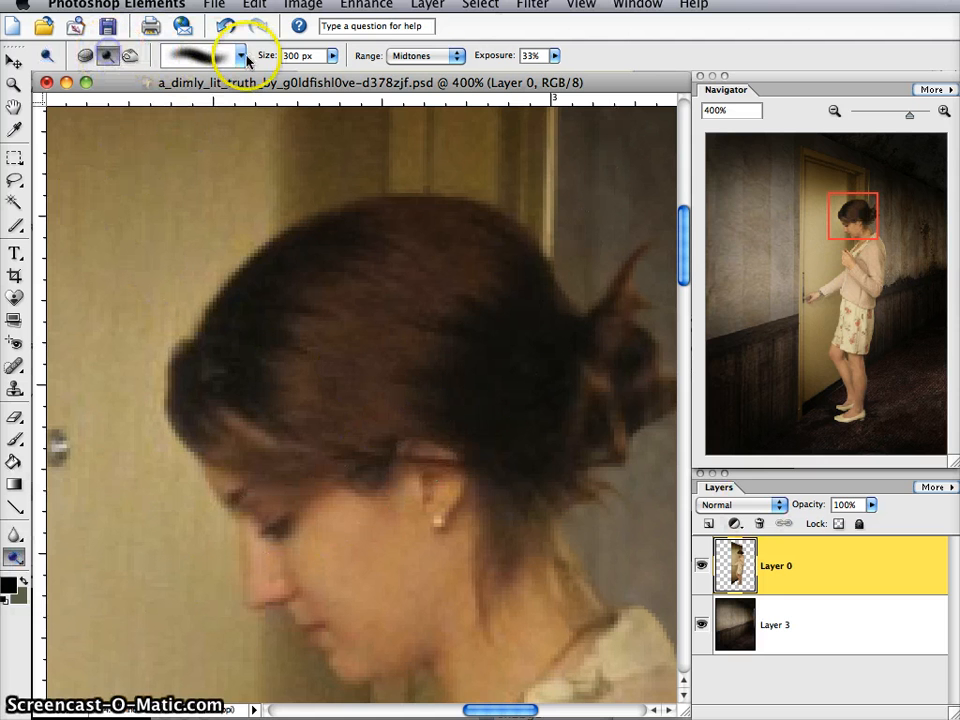
click(334, 56)
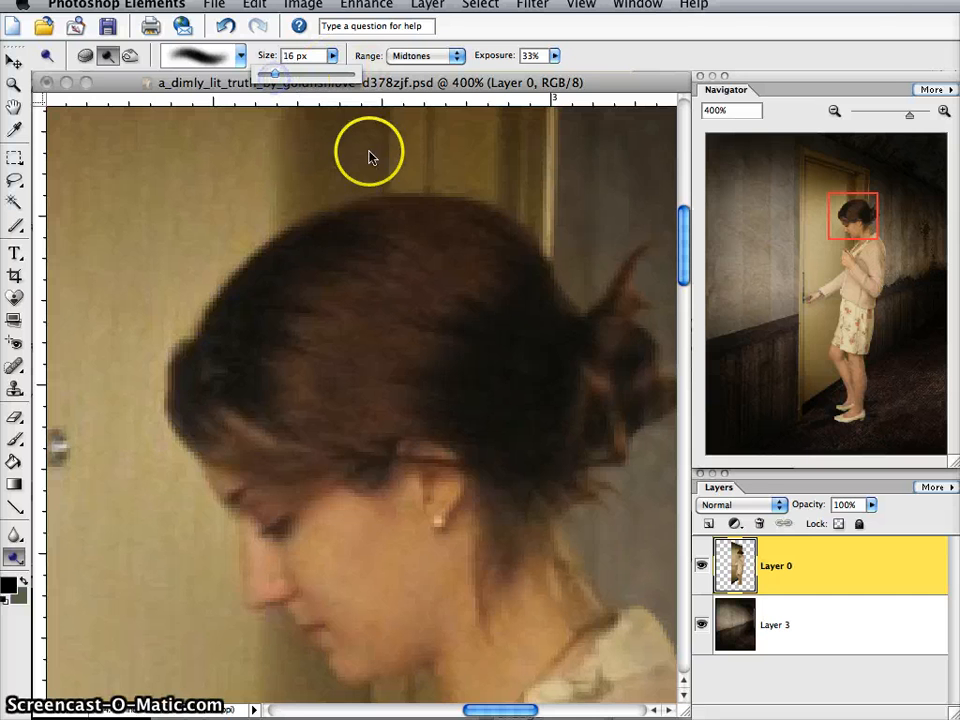
click(333, 56)
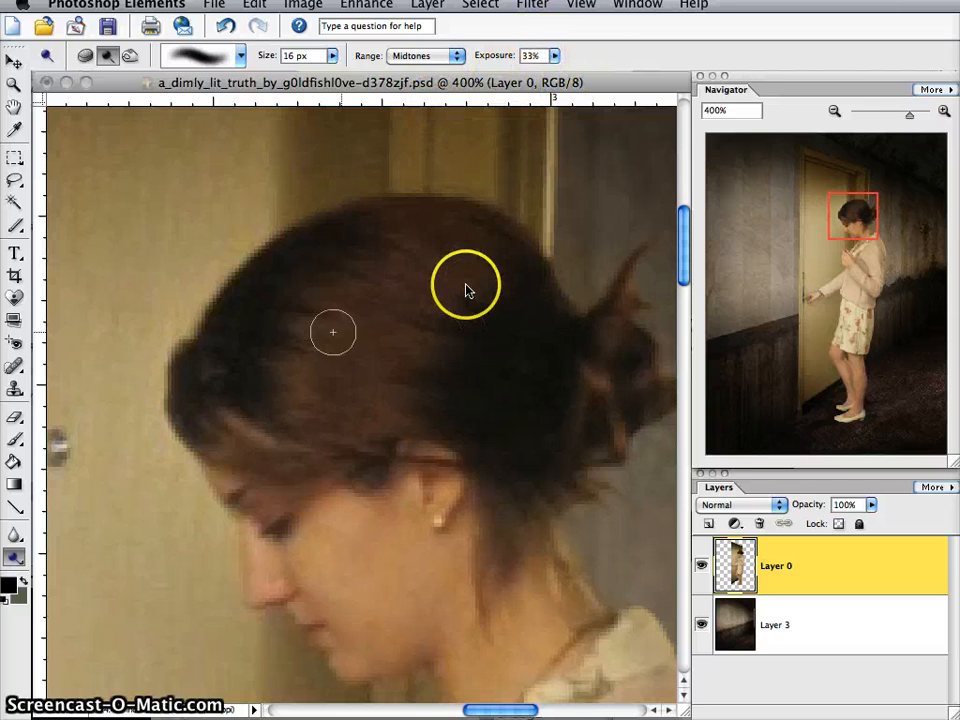
- Try brightening the crown and fringe of the woman's hair with repeated Dodge strokes over the midtones
click(421, 233)
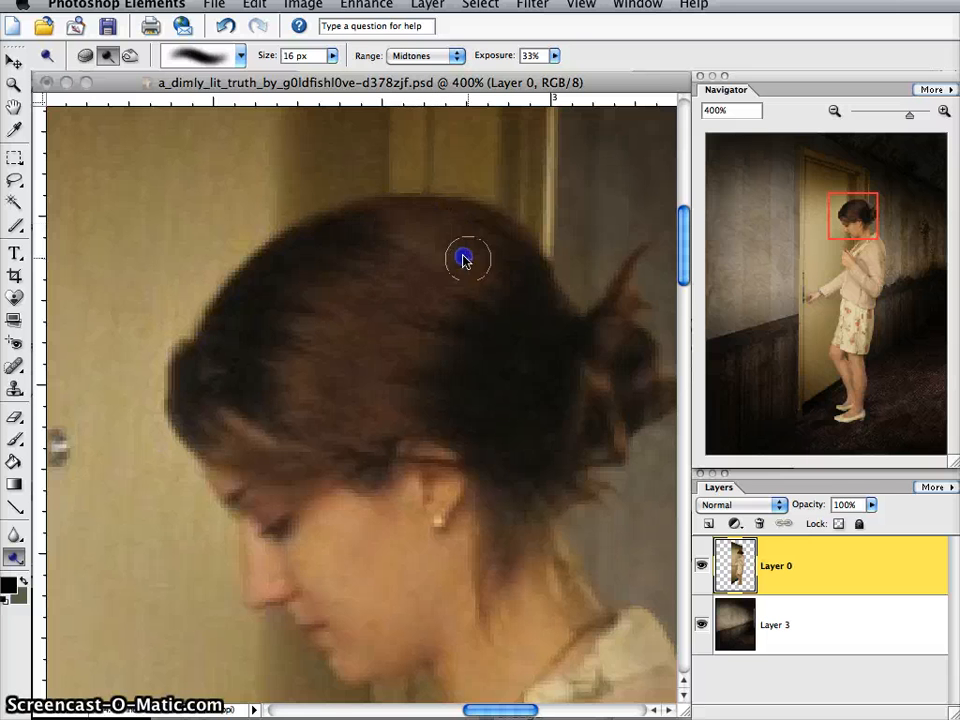
mouse_move(323, 312)
mouse_down()
mouse_move(315, 358)
mouse_move(291, 390)
mouse_move(323, 298)
mouse_up()
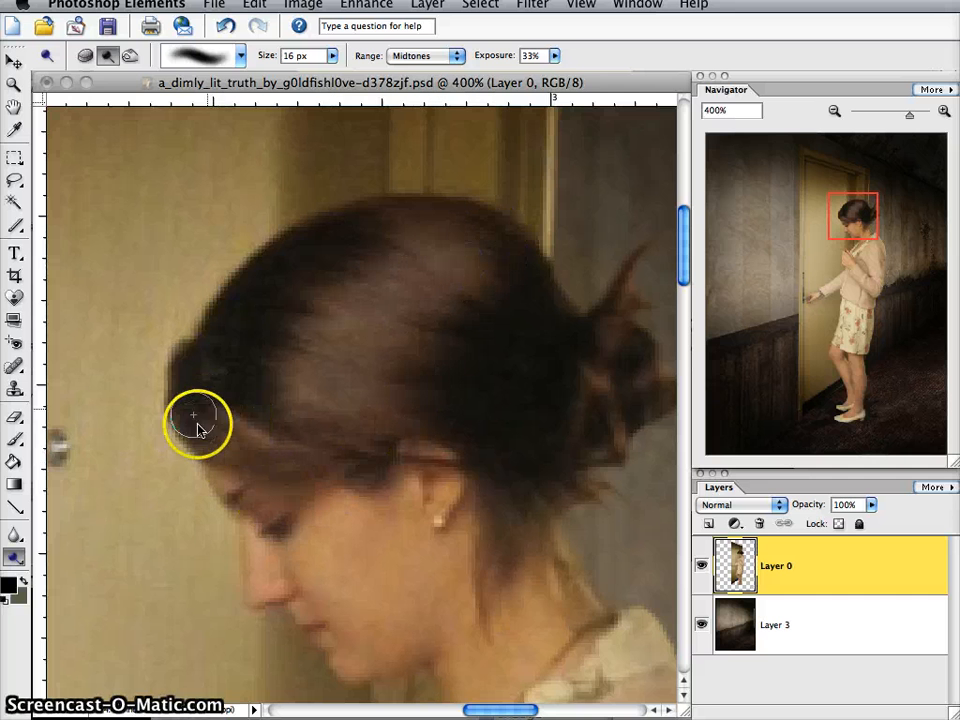
drag(199, 427, 251, 459)
drag(318, 353, 368, 302)
drag(437, 278, 441, 244)
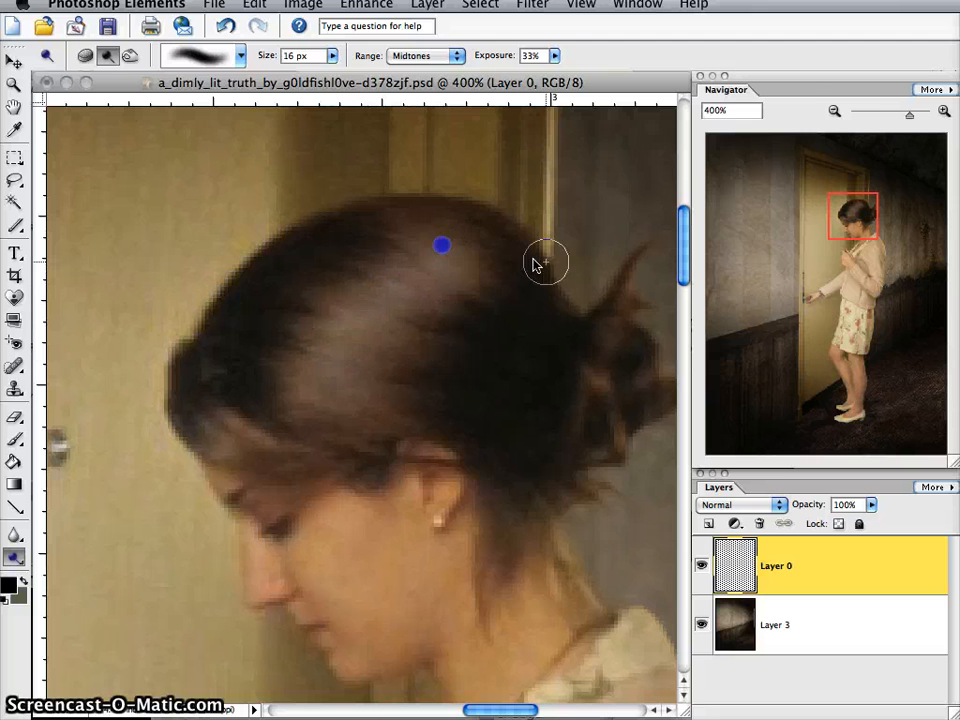
- Check the hair highlights against the whole picture and undo the Dodge strokes on the hair
click(832, 112)
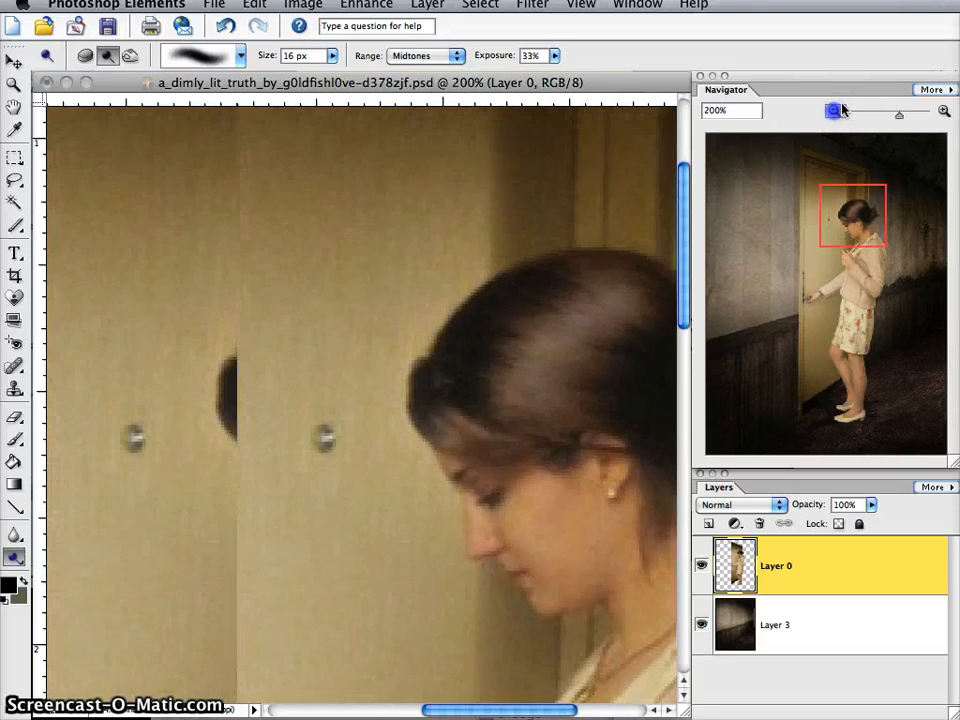
click(838, 112)
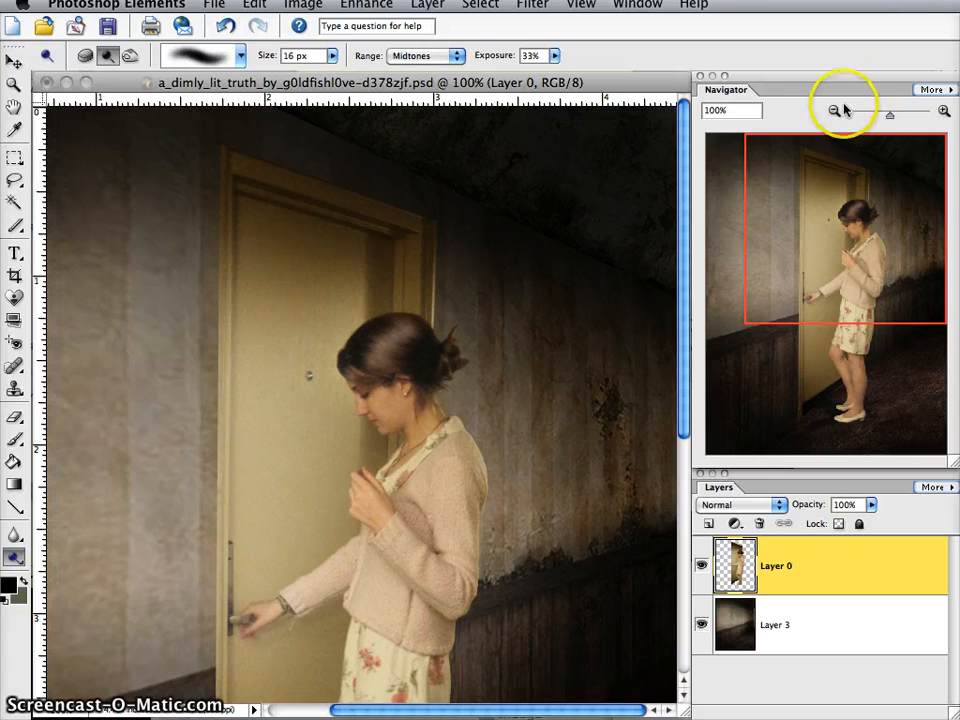
click(838, 111)
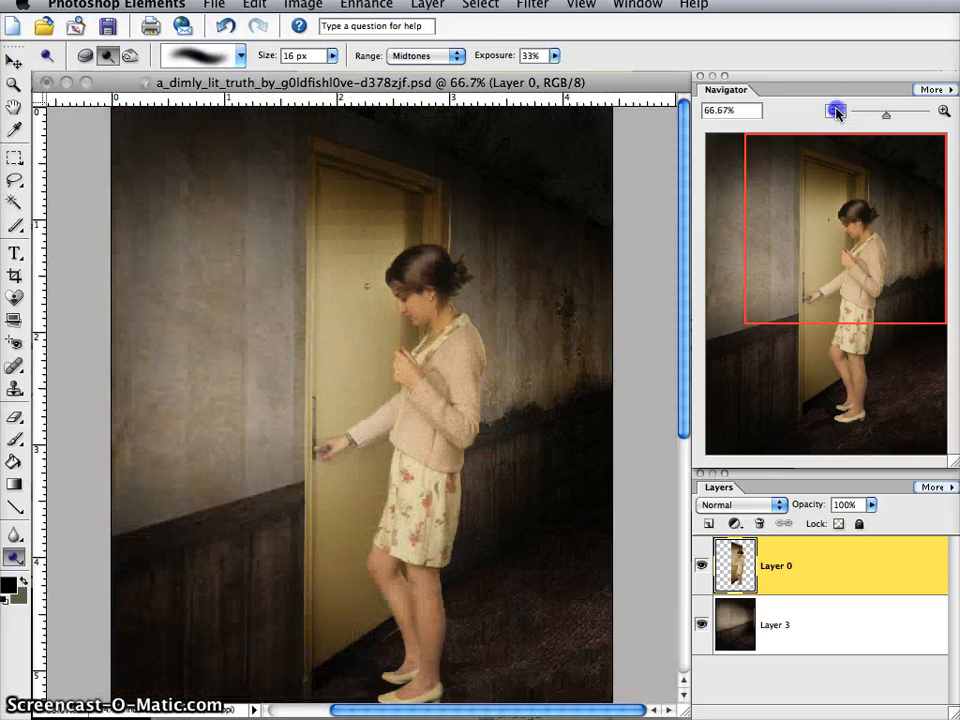
click(942, 111)
click(942, 111)
click(942, 111)
drag(839, 252, 857, 214)
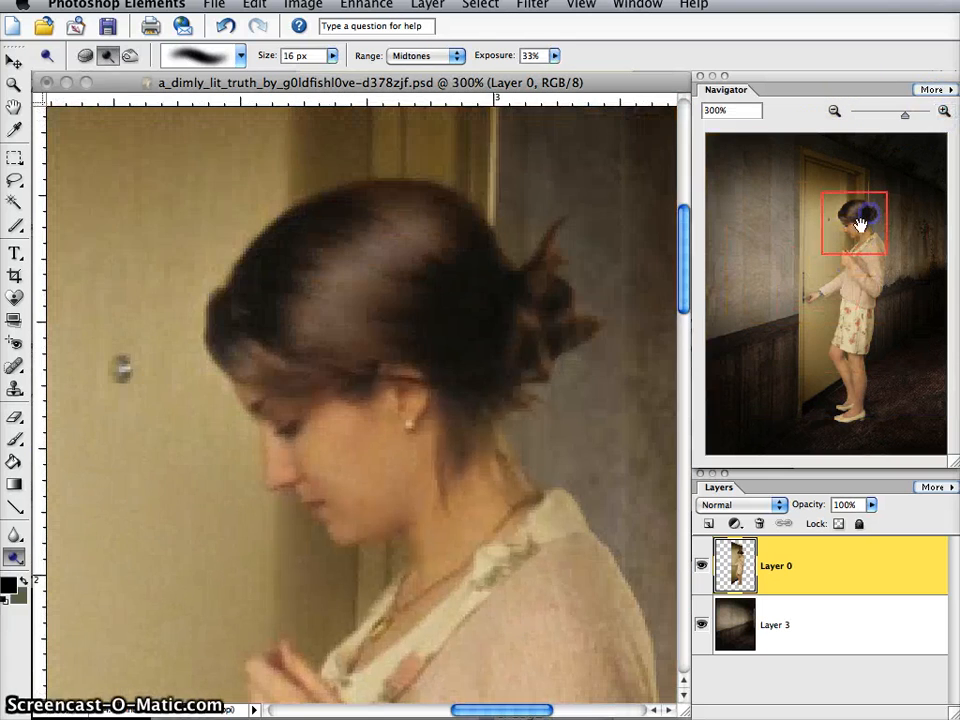
key(super+z)
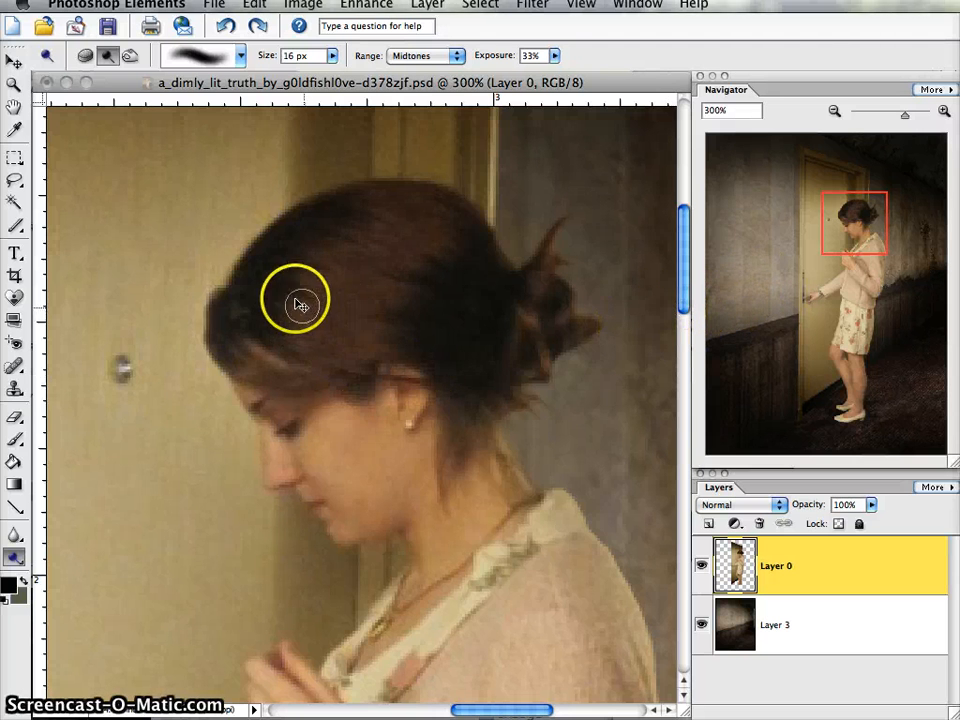
- Lighten the crown, side and fringe of the woman's hair subtly with Dodge strokes and check the whole picture
drag(291, 303, 383, 335)
mouse_move(315, 277)
mouse_down()
mouse_move(349, 231)
mouse_move(428, 252)
mouse_up()
drag(391, 192, 435, 225)
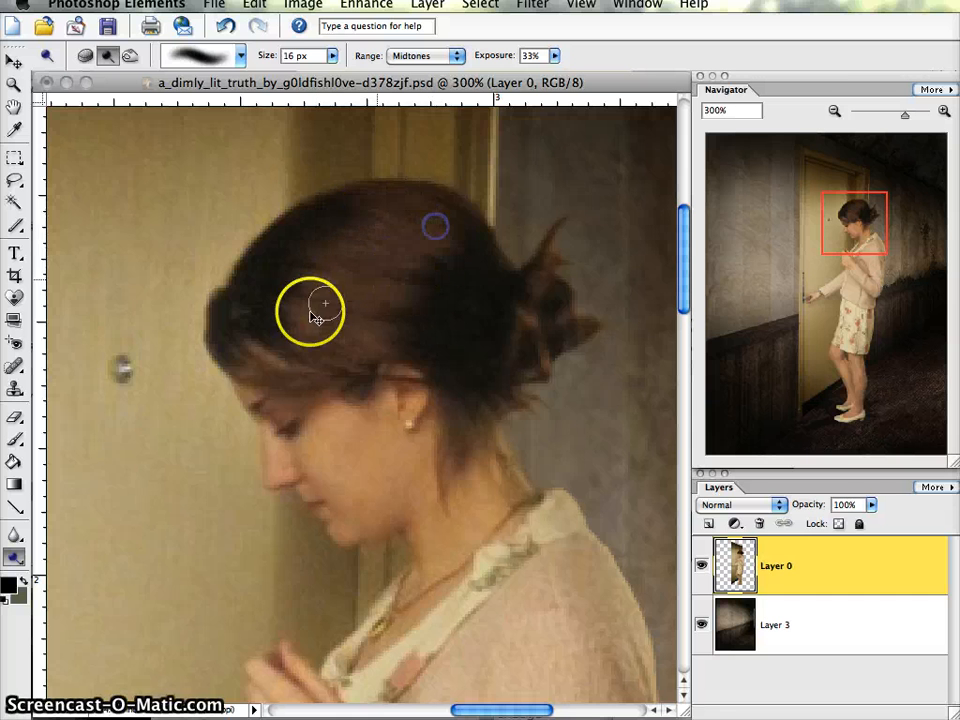
drag(229, 359, 274, 379)
click(828, 112)
click(832, 111)
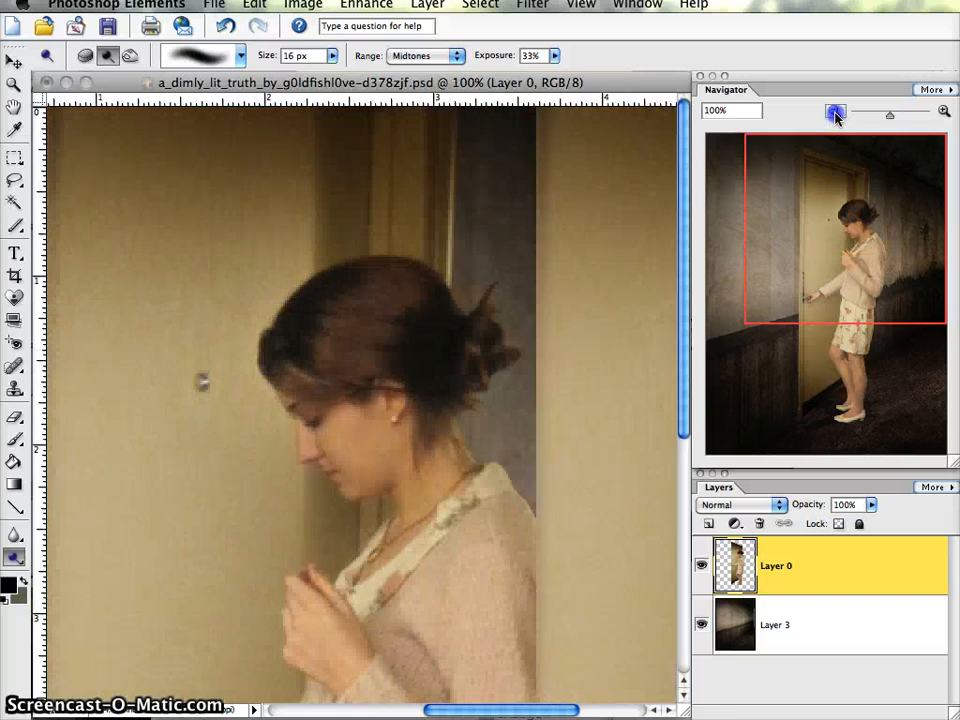
click(835, 111)
- Lighten the woman's cheek, nose, chin and earring with the Dodge tool set to Midtones
click(941, 113)
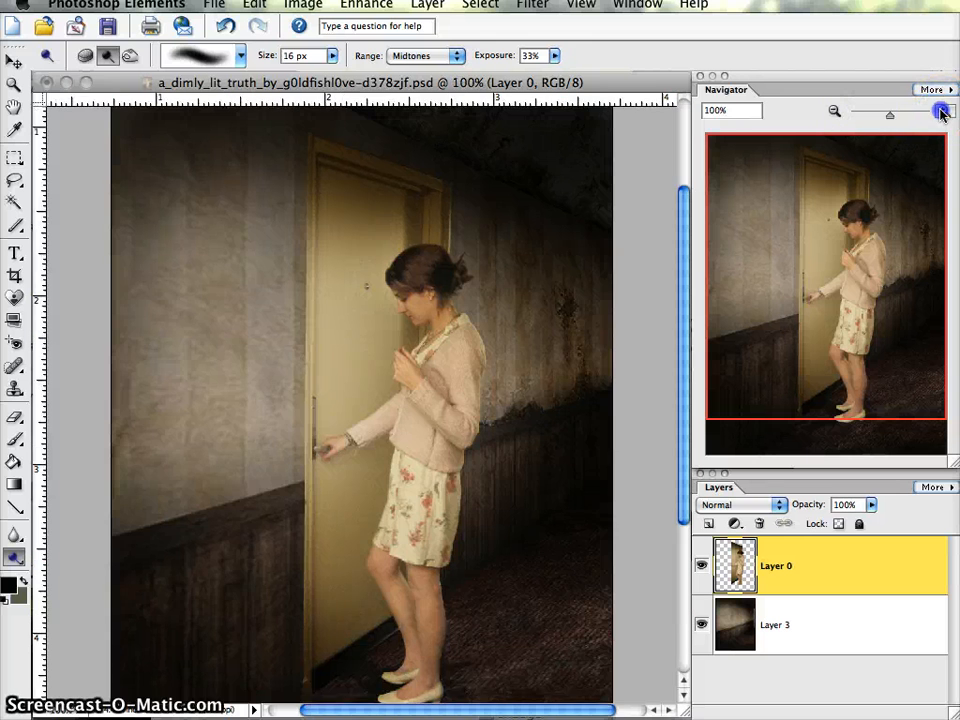
click(943, 113)
drag(866, 279, 847, 226)
click(943, 113)
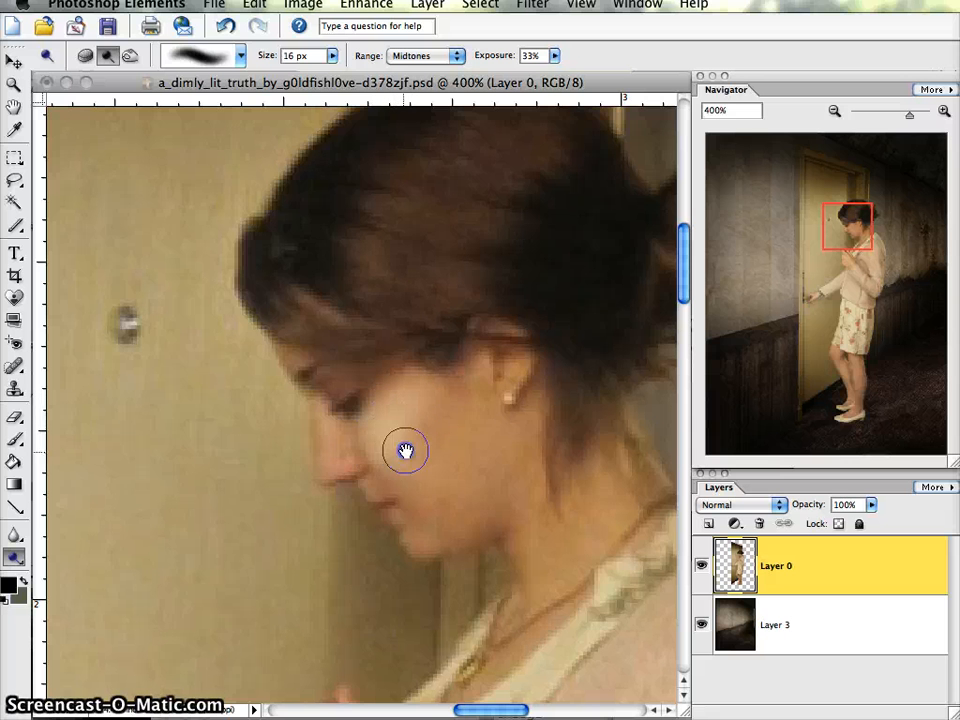
mouse_move(405, 452)
mouse_down()
mouse_move(517, 391)
mouse_move(473, 425)
mouse_move(407, 543)
mouse_move(412, 519)
mouse_move(321, 415)
mouse_up()
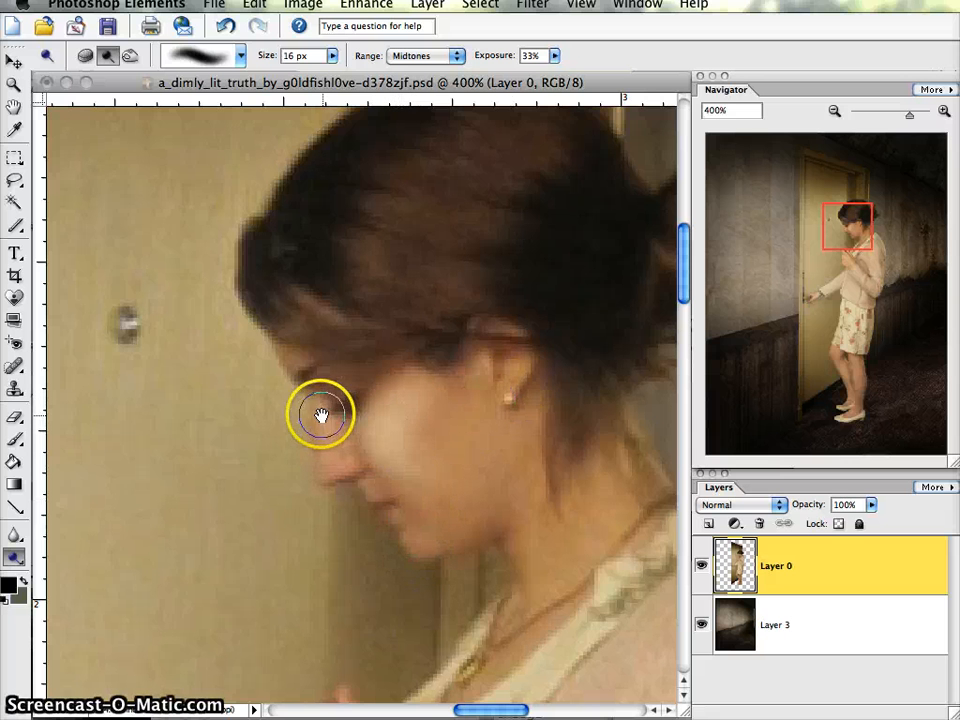
mouse_move(346, 454)
mouse_down()
mouse_move(439, 390)
mouse_move(454, 497)
mouse_move(416, 539)
mouse_up()
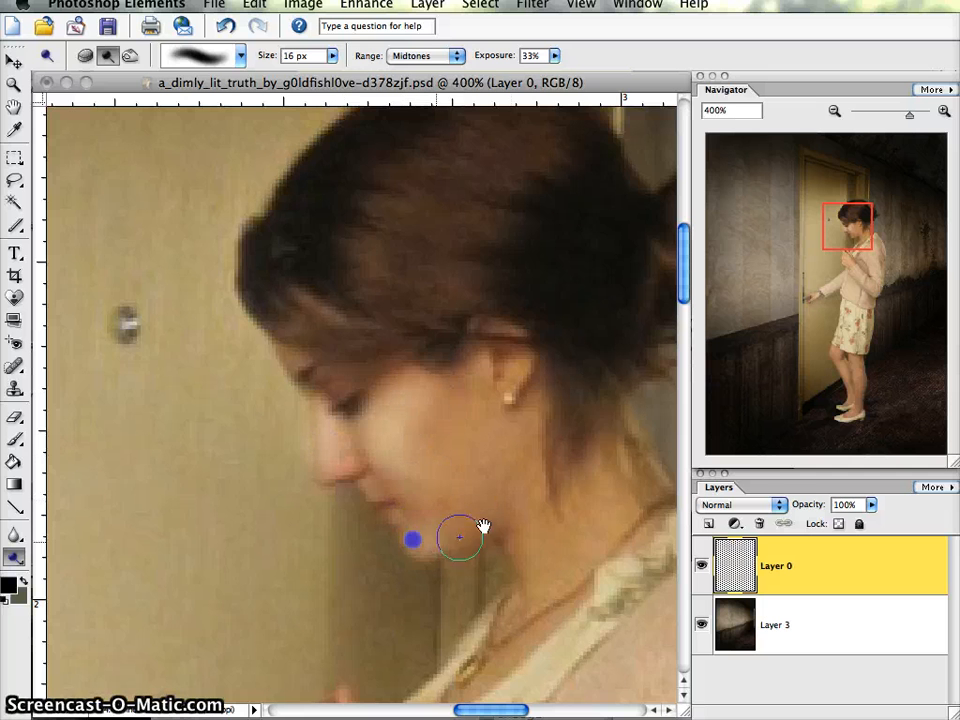
mouse_move(484, 525)
mouse_down()
mouse_move(519, 498)
mouse_move(529, 474)
mouse_move(568, 457)
mouse_move(521, 550)
mouse_move(530, 444)
mouse_move(472, 424)
mouse_move(331, 442)
mouse_move(506, 400)
mouse_up()
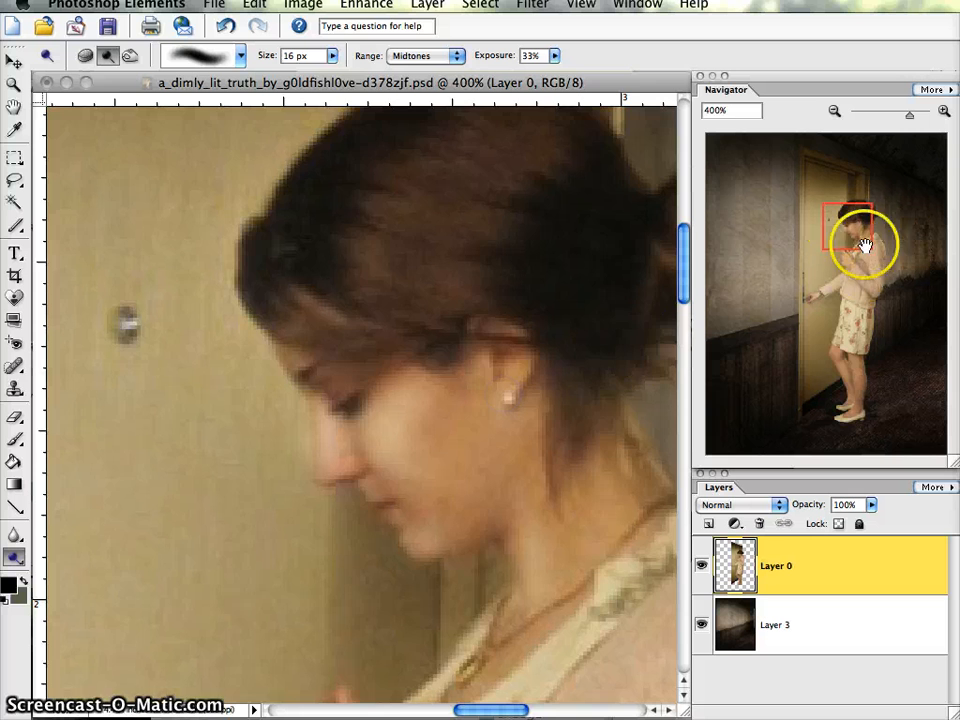
- Lighten the woman's raised hand and her other hand on the door handle with the Dodge tool
mouse_move(857, 246)
mouse_down()
mouse_move(851, 240)
mouse_move(859, 248)
mouse_move(842, 256)
mouse_up()
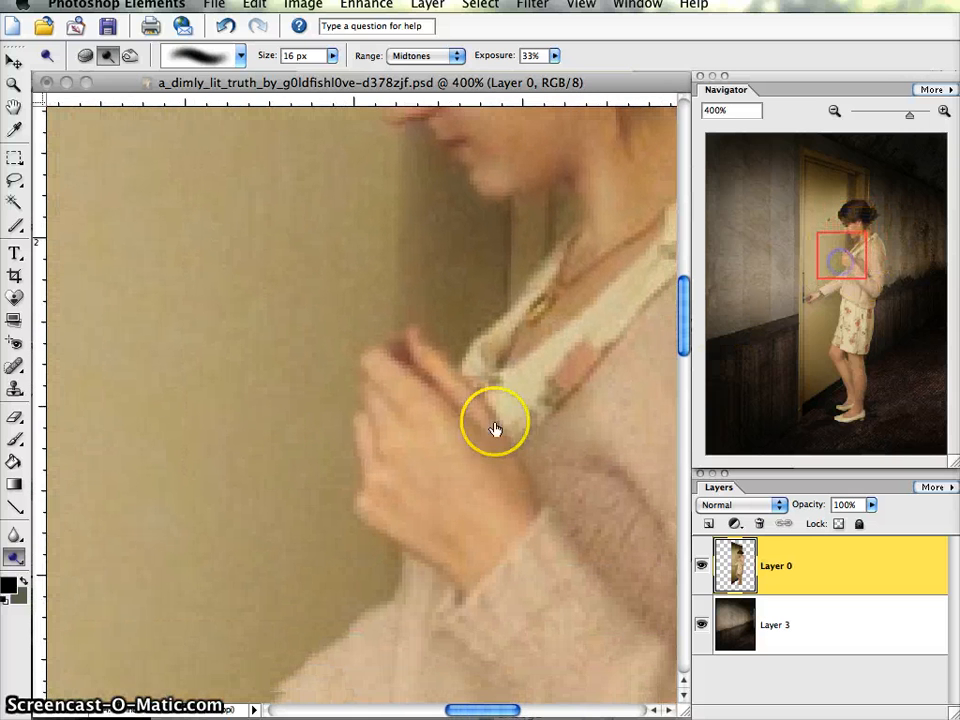
drag(497, 430, 419, 430)
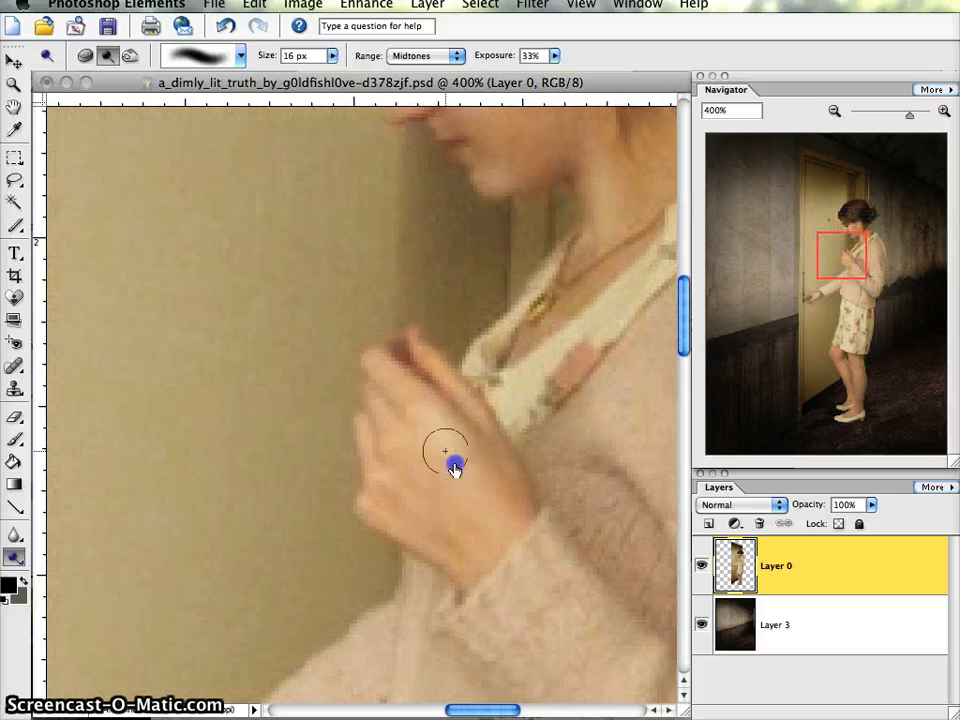
mouse_move(454, 468)
mouse_down()
mouse_move(510, 500)
mouse_move(416, 465)
mouse_move(383, 428)
mouse_move(420, 501)
mouse_move(380, 480)
mouse_move(408, 511)
mouse_move(384, 497)
mouse_move(448, 480)
mouse_up()
mouse_move(393, 498)
mouse_down()
mouse_move(375, 466)
mouse_move(398, 482)
mouse_move(381, 423)
mouse_up()
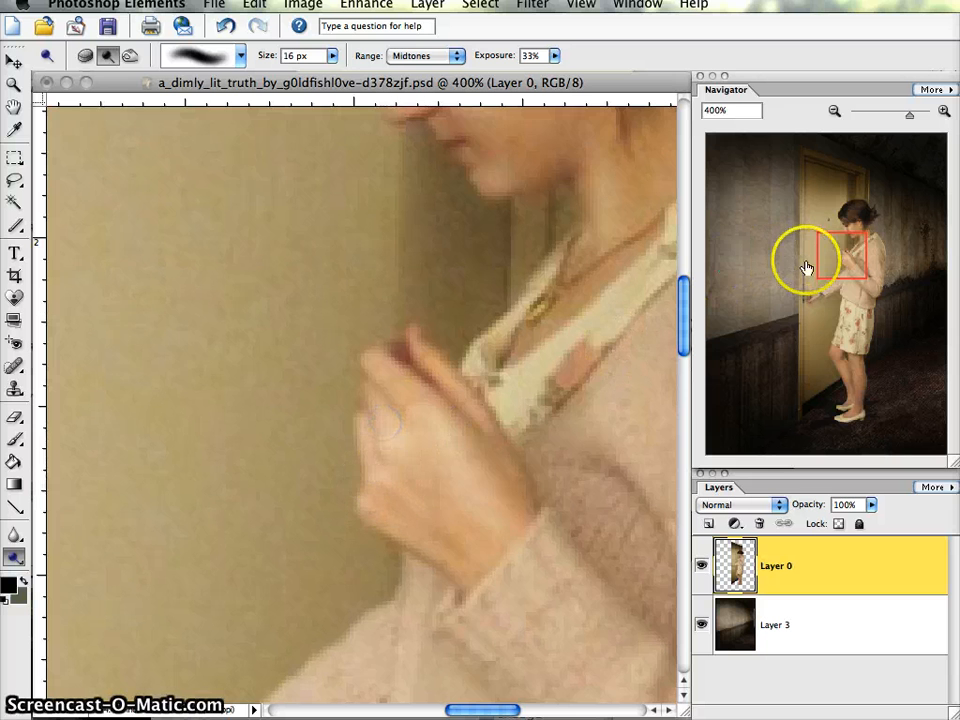
drag(837, 252, 799, 283)
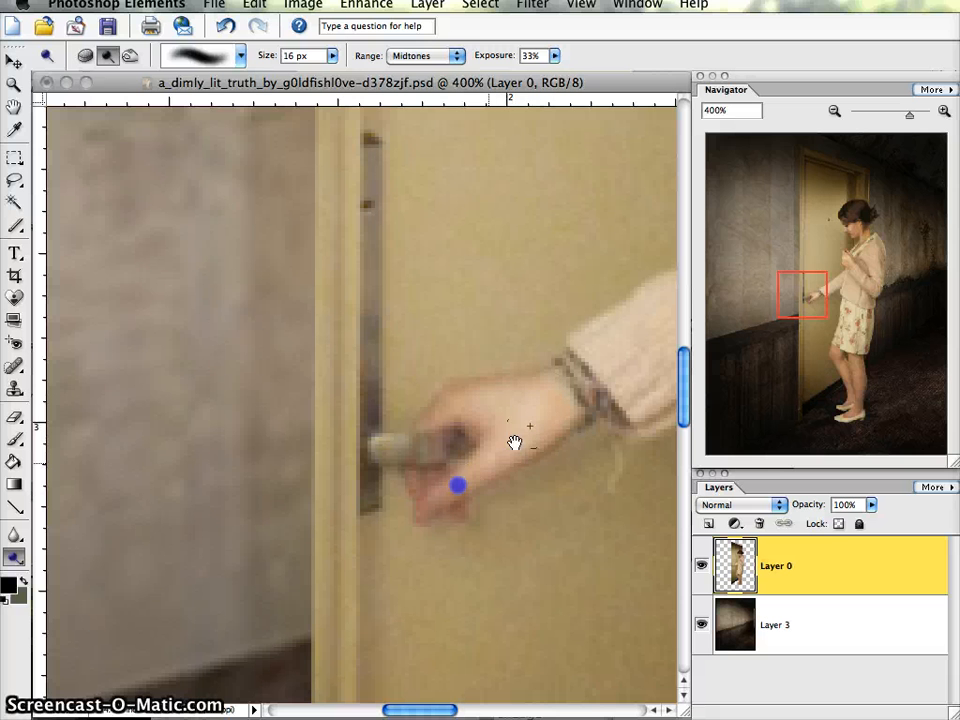
- Try brightening the woman's cheek and chin with the Dodge tool's range set to Highlights
click(849, 262)
drag(799, 289, 838, 229)
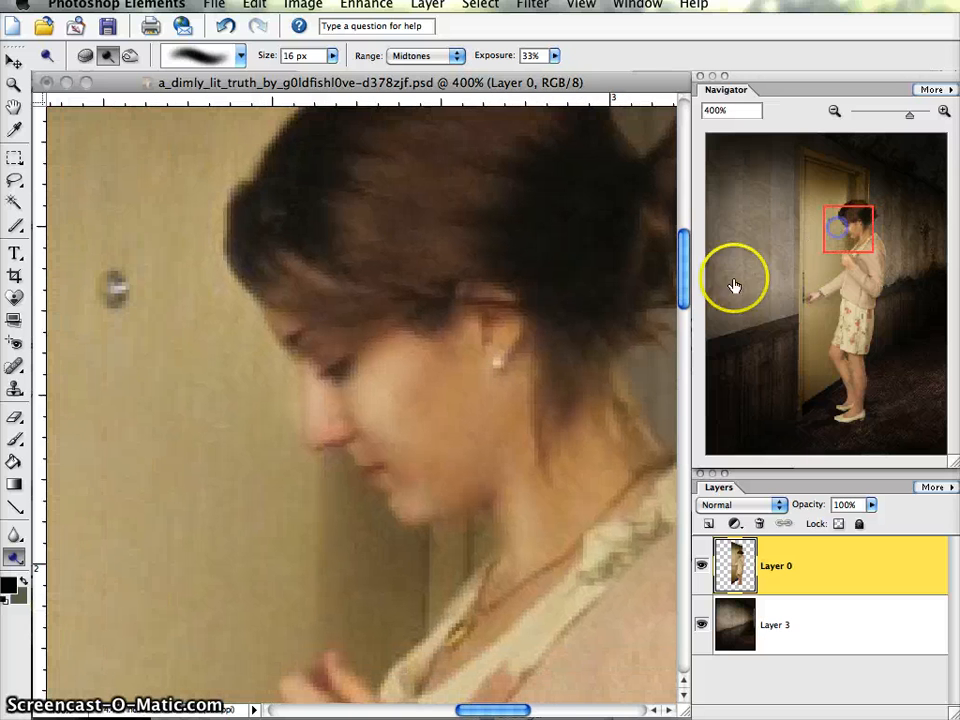
click(421, 57)
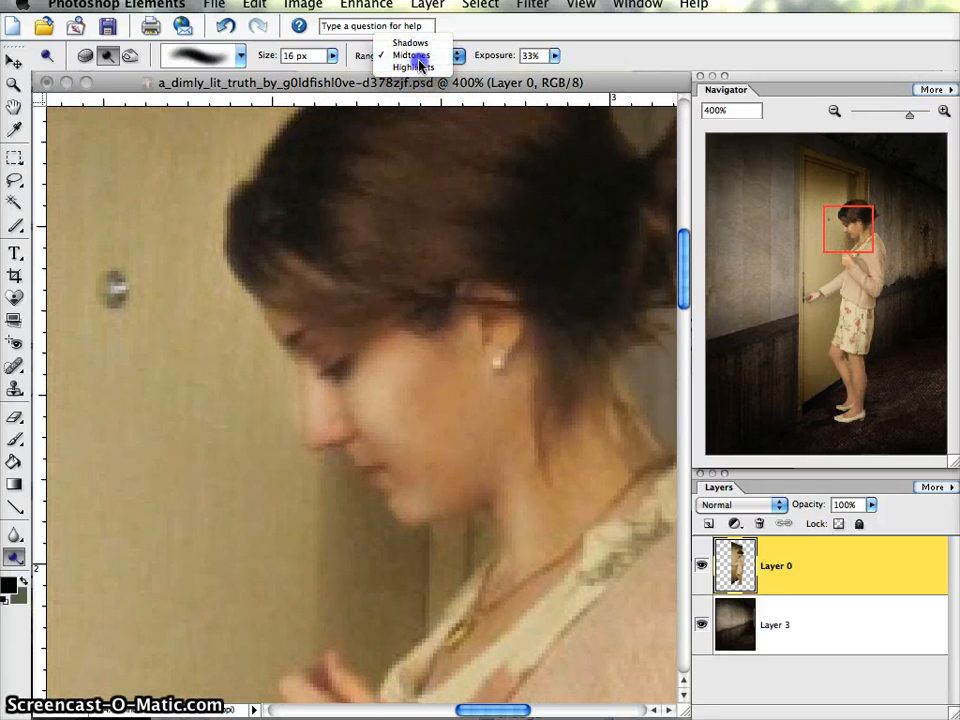
click(419, 60)
click(421, 56)
click(410, 67)
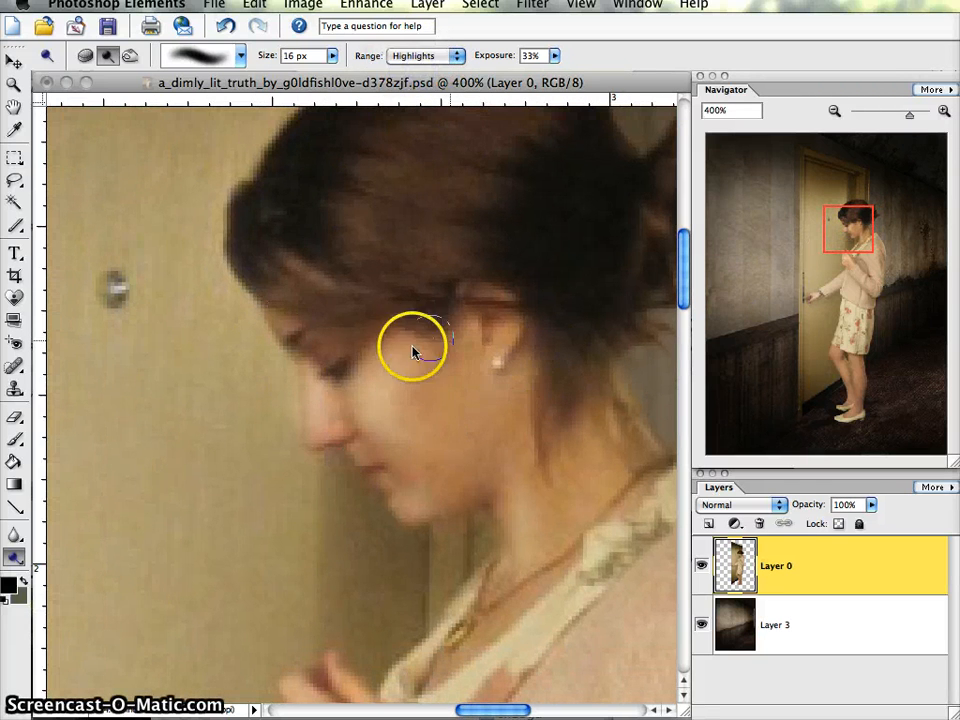
mouse_move(360, 400)
mouse_down()
mouse_move(417, 355)
mouse_move(399, 400)
mouse_up()
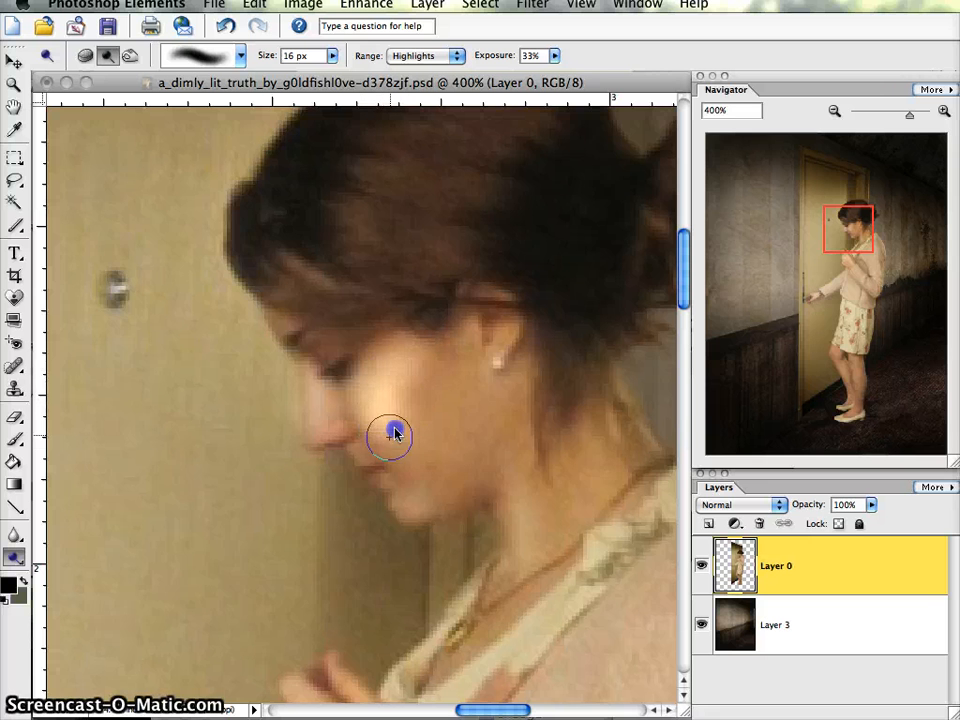
drag(394, 509, 433, 497)
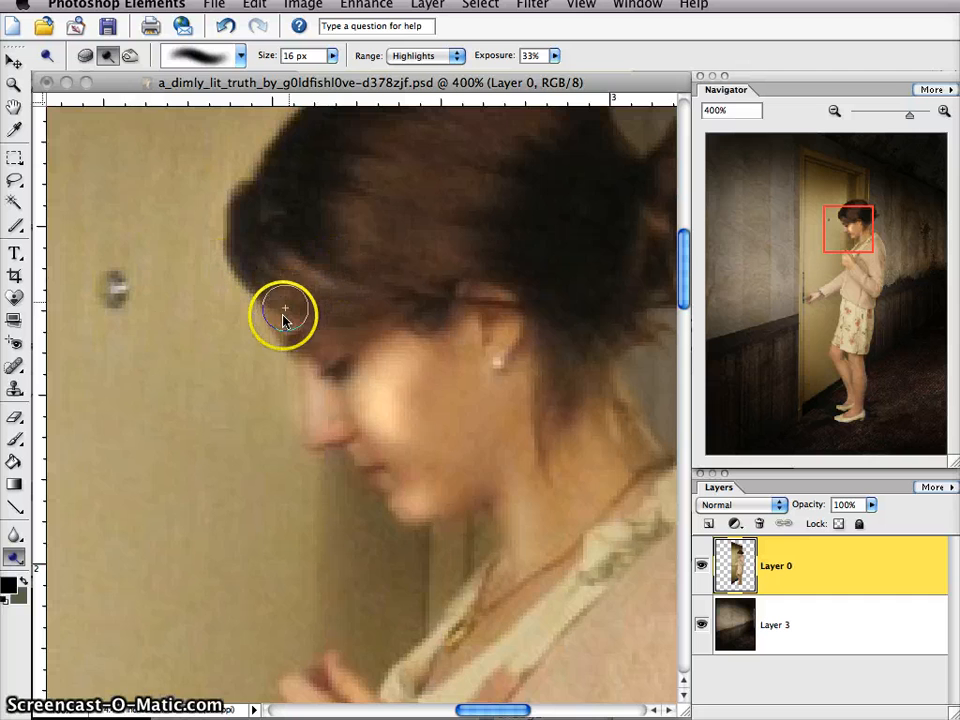
key(super+z)
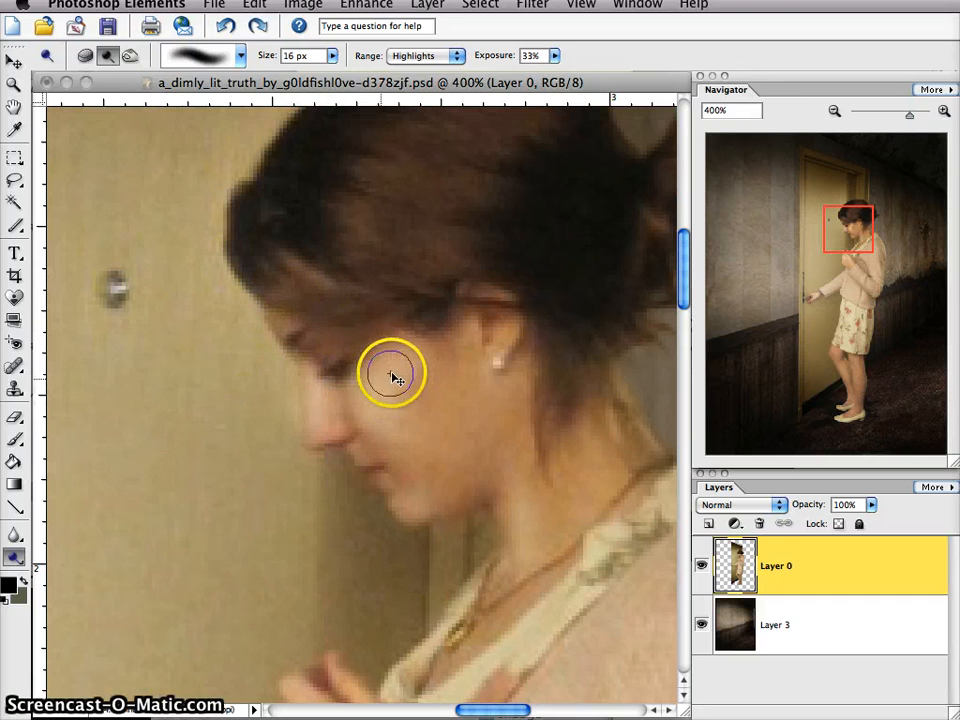
mouse_move(384, 372)
mouse_down()
mouse_move(403, 356)
mouse_move(394, 359)
mouse_up()
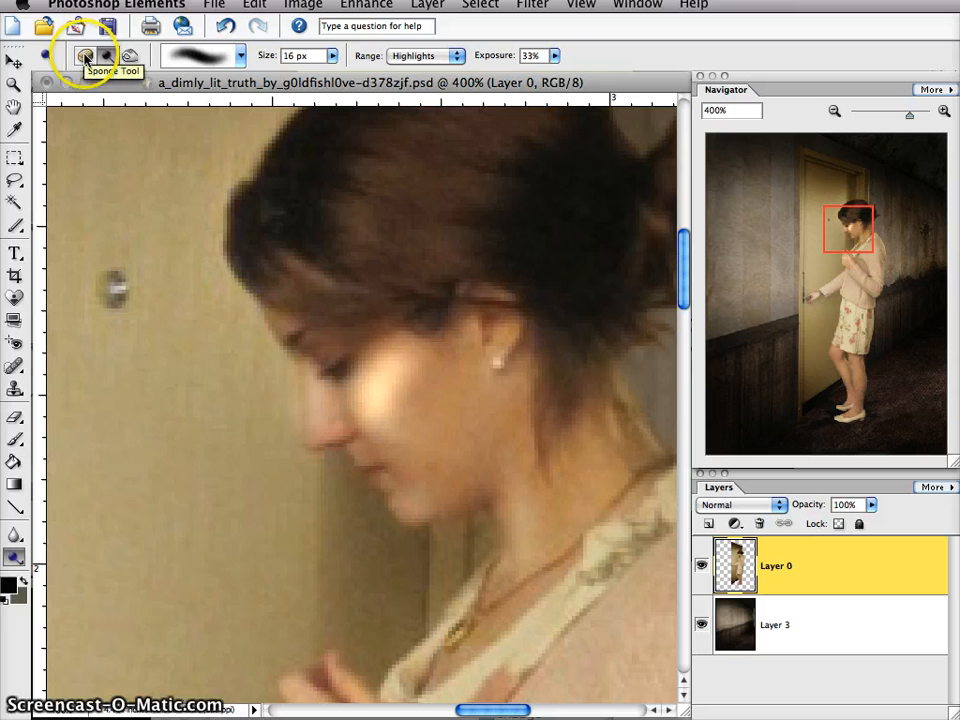
- Try desaturating the bright cheek spot with the Sponge tool in Desaturate mode, using a 19 px brush
click(85, 57)
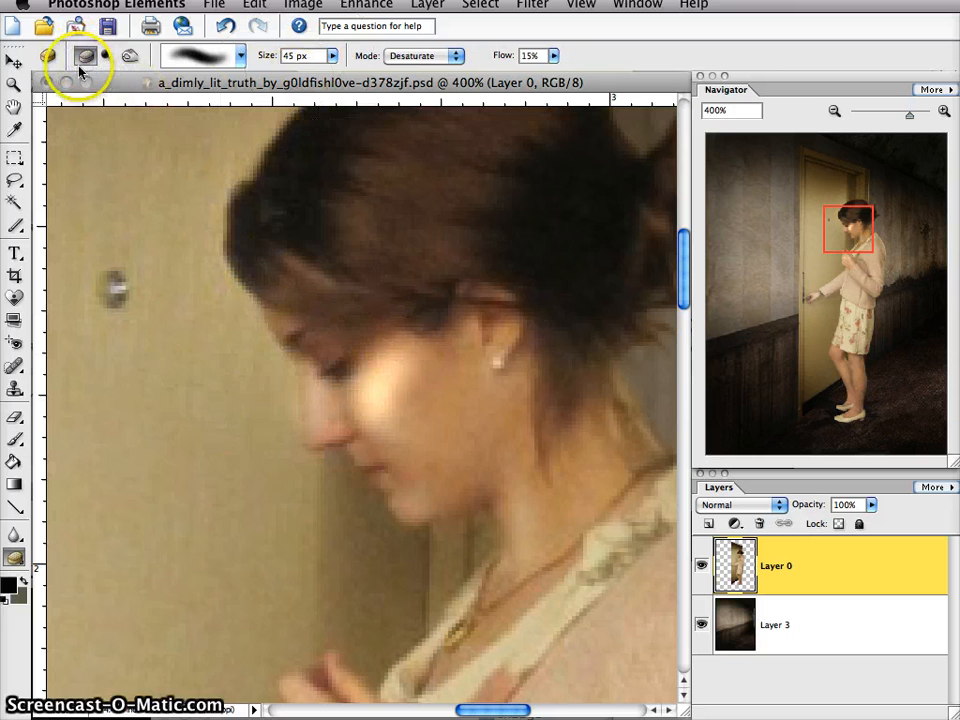
click(408, 57)
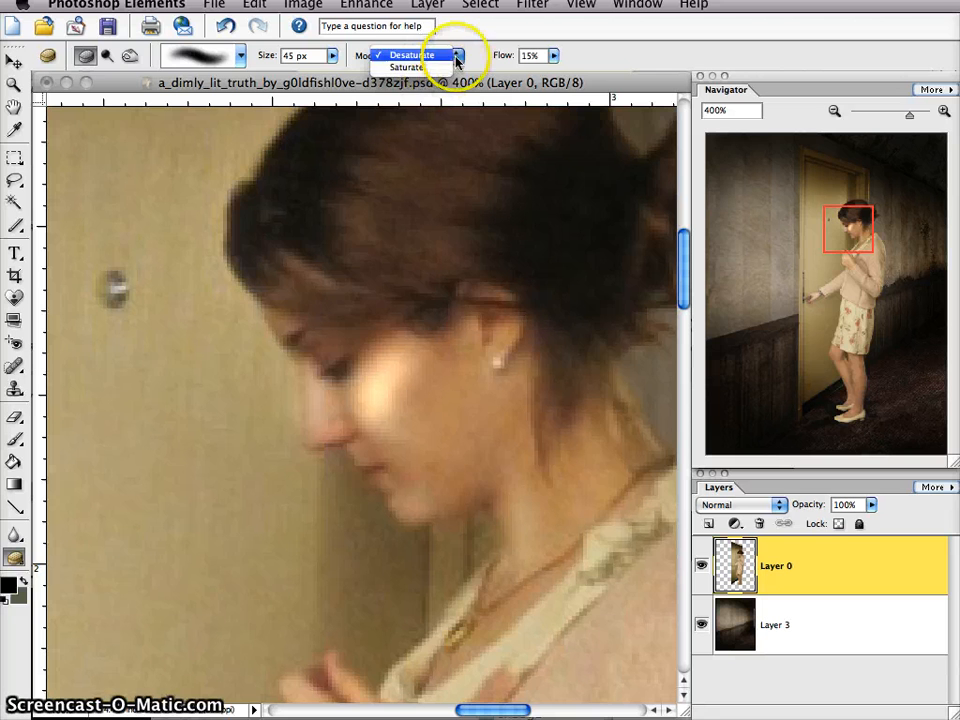
click(454, 55)
click(239, 57)
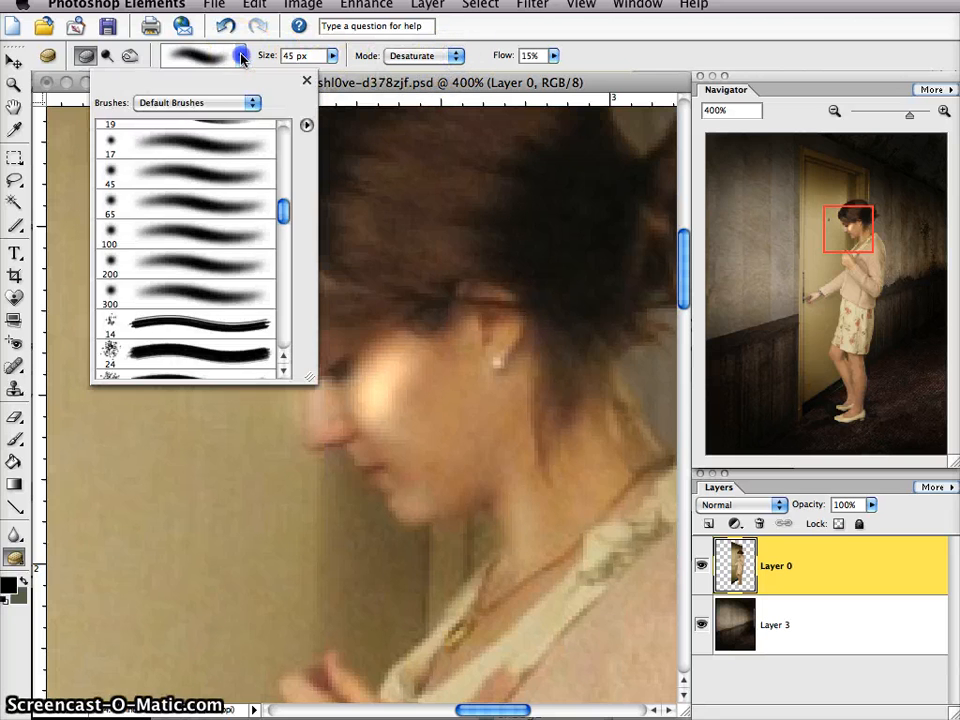
click(239, 57)
drag(333, 76, 314, 74)
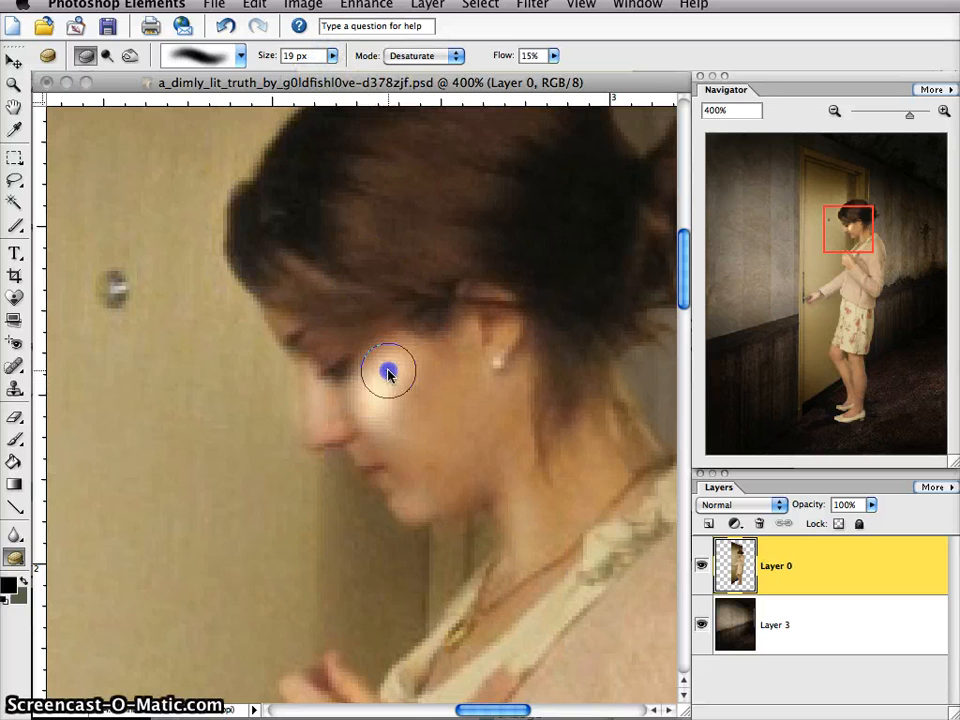
mouse_move(388, 373)
mouse_down()
mouse_move(360, 567)
mouse_move(491, 492)
mouse_move(460, 374)
mouse_up()
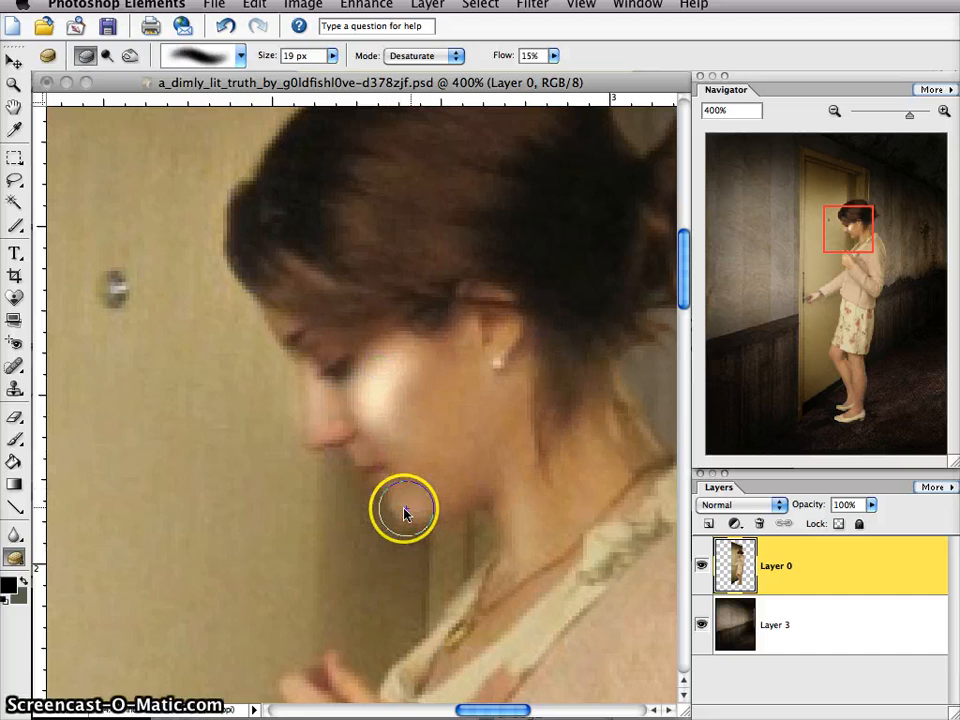
- Open the_name_on_the_envelope PSD from the photoshops! folder as a lighting reference
mouse_move(853, 215)
mouse_down()
mouse_move(834, 242)
mouse_move(836, 229)
mouse_move(842, 276)
mouse_move(816, 302)
mouse_move(838, 281)
mouse_move(862, 210)
mouse_move(847, 220)
mouse_up()
click(321, 6)
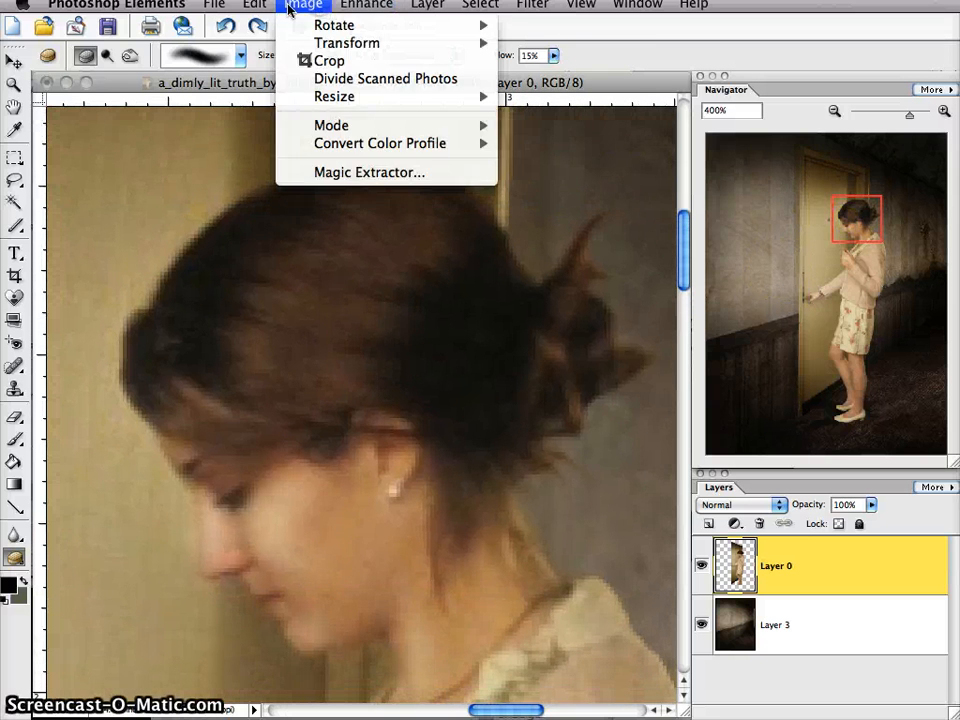
click(240, 43)
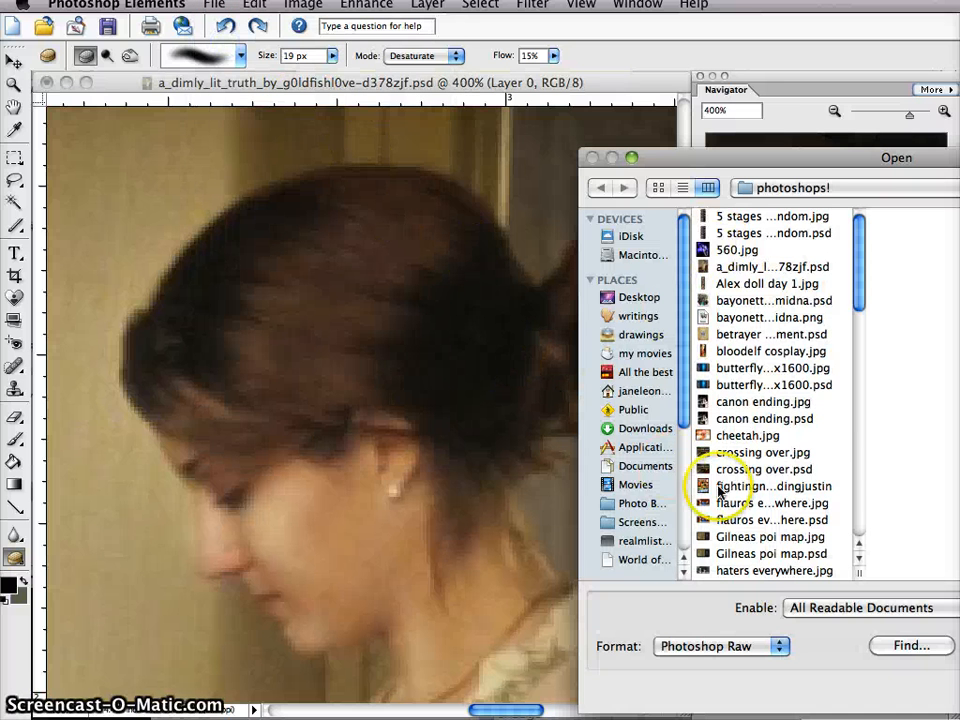
click(860, 514)
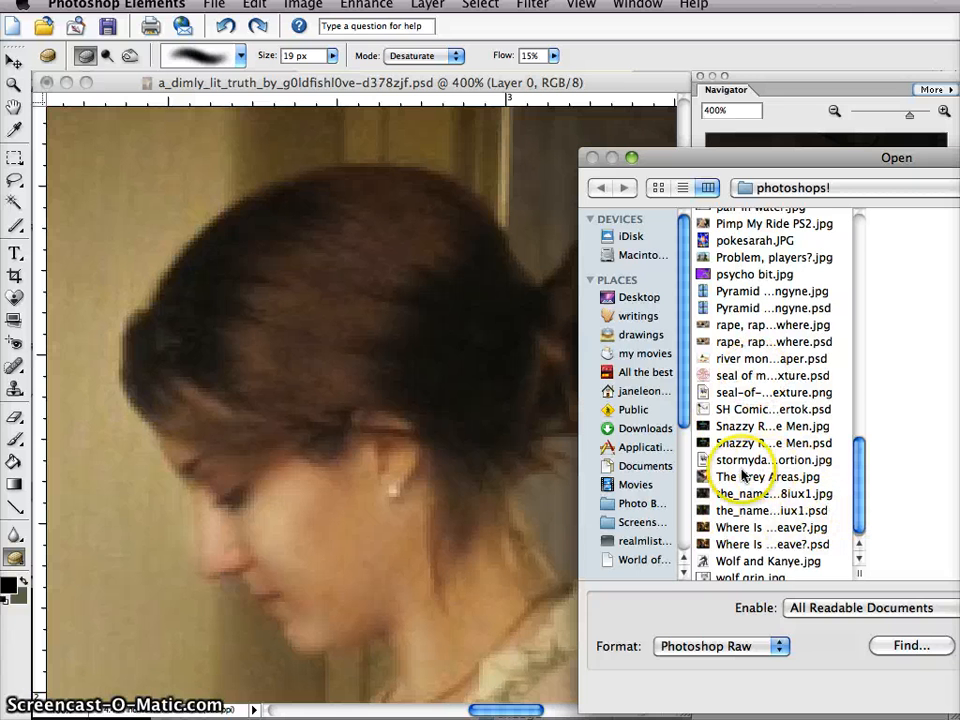
double_click(754, 512)
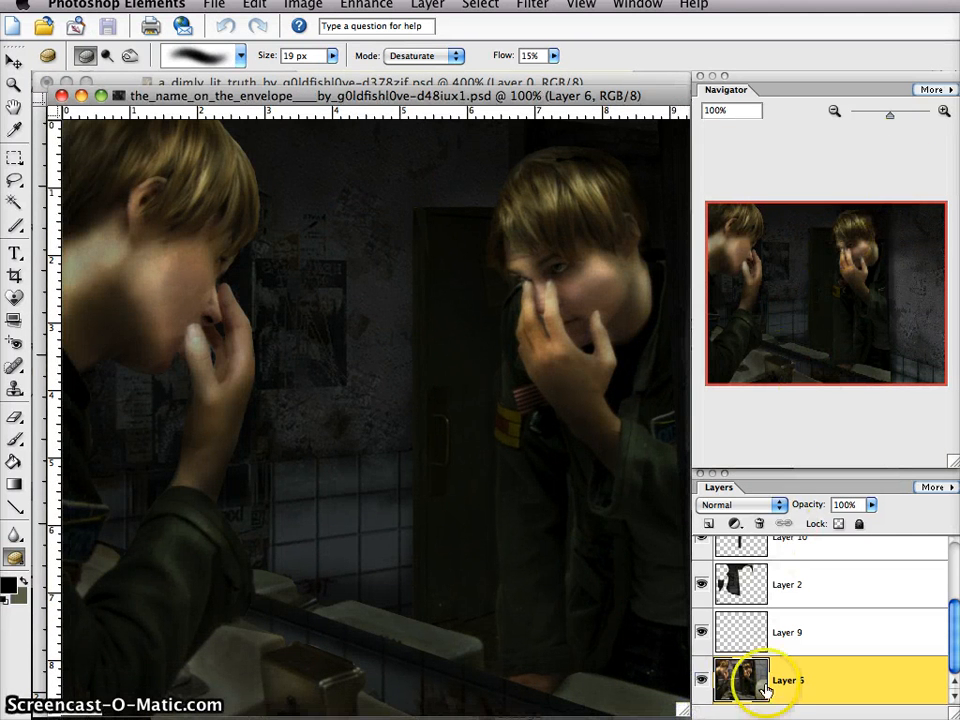
- Examine the light and shadow on the face and hand in the mirror at 400%, and close the reference file
click(943, 111)
drag(829, 266, 853, 264)
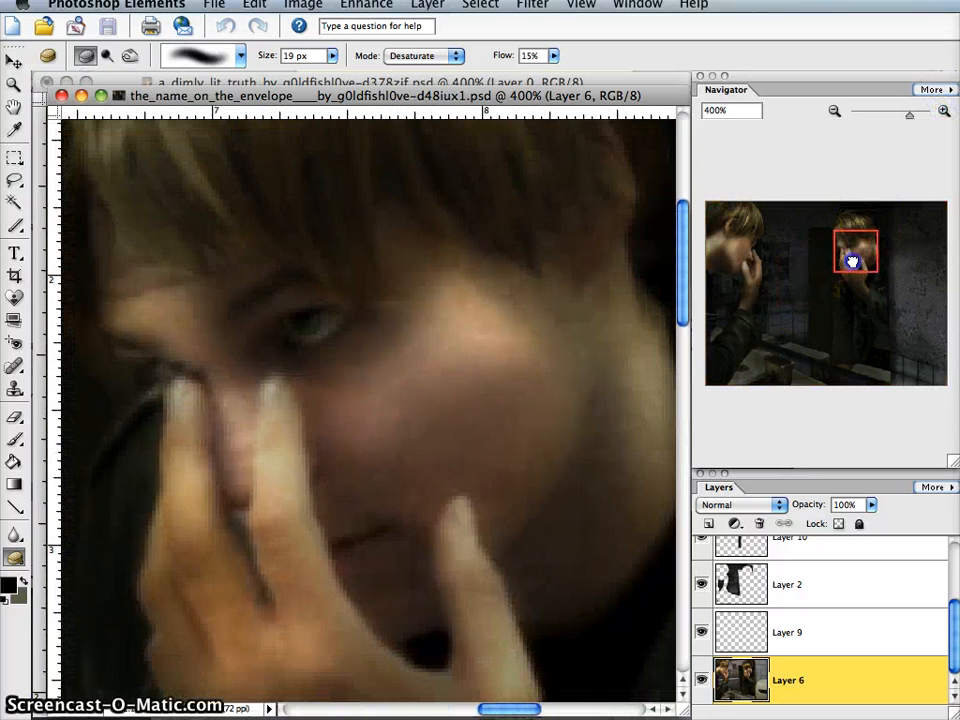
mouse_move(446, 344)
mouse_down()
mouse_move(490, 327)
mouse_move(509, 338)
mouse_move(448, 346)
mouse_up()
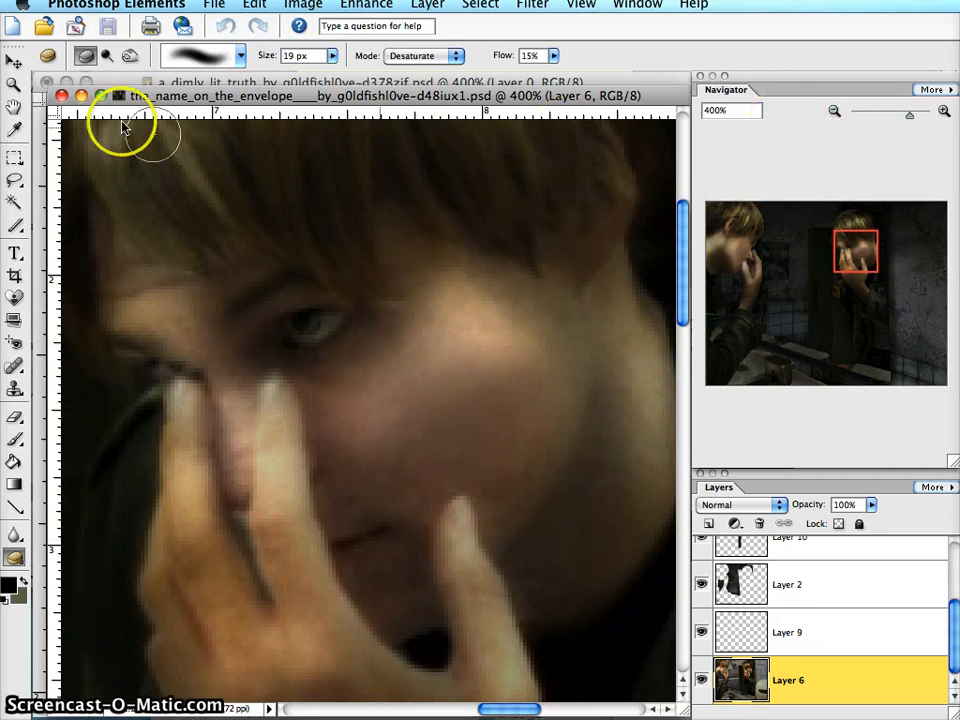
click(61, 95)
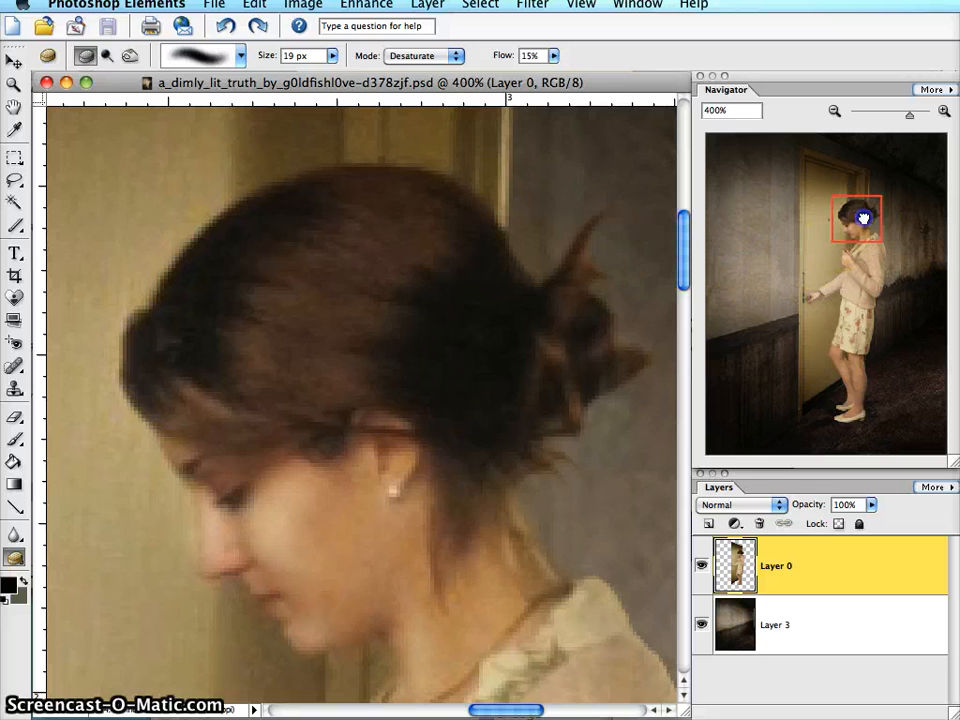
- Darken the woman's neck under the jaw with the Burn tool at 14 px, Midtones range and 36% exposure
mouse_move(863, 217)
mouse_down()
mouse_move(849, 240)
mouse_move(857, 257)
mouse_move(872, 251)
mouse_move(853, 224)
mouse_up()
click(422, 56)
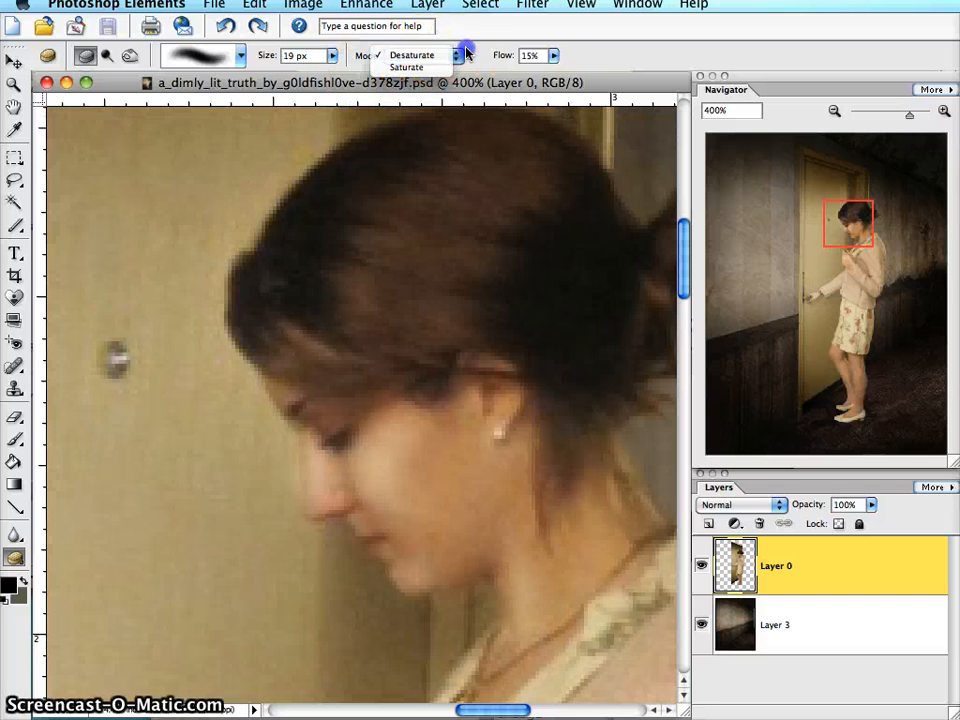
click(138, 54)
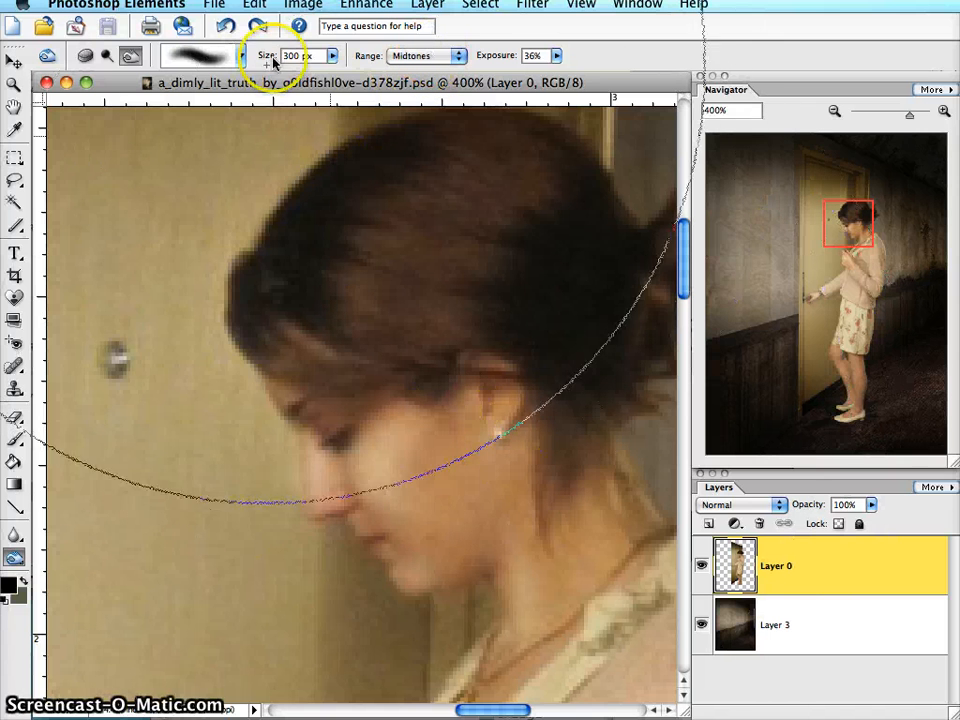
click(331, 56)
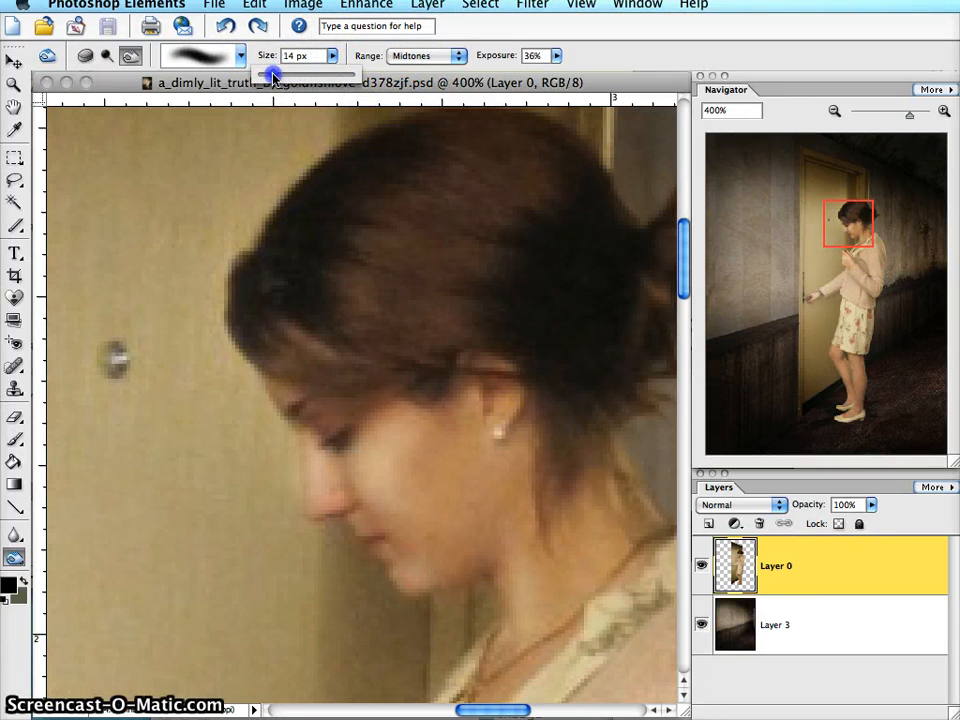
click(338, 58)
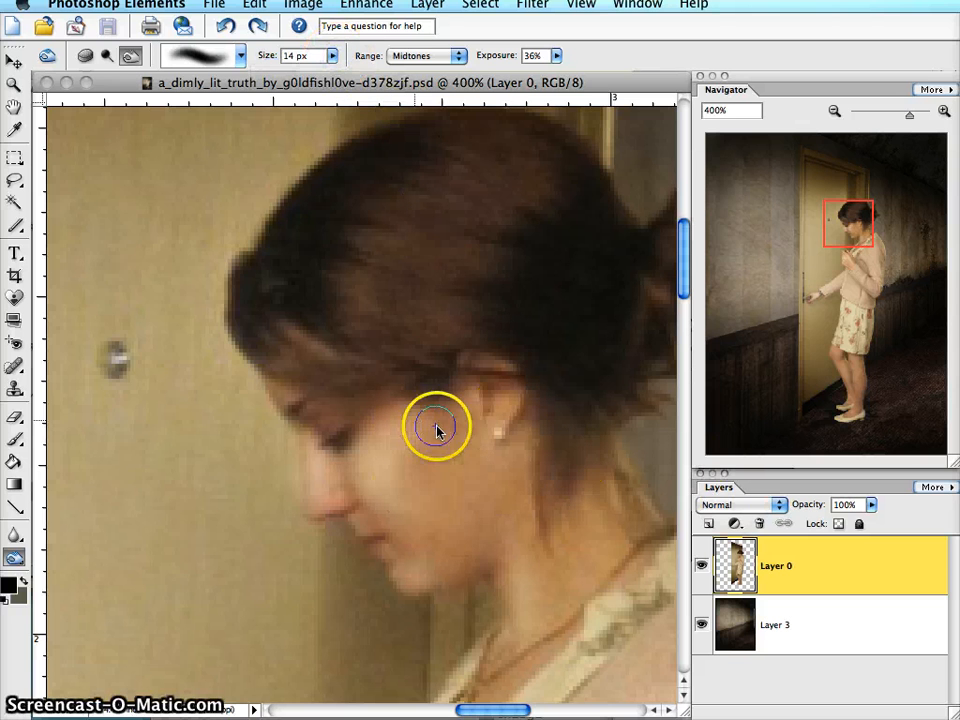
click(500, 590)
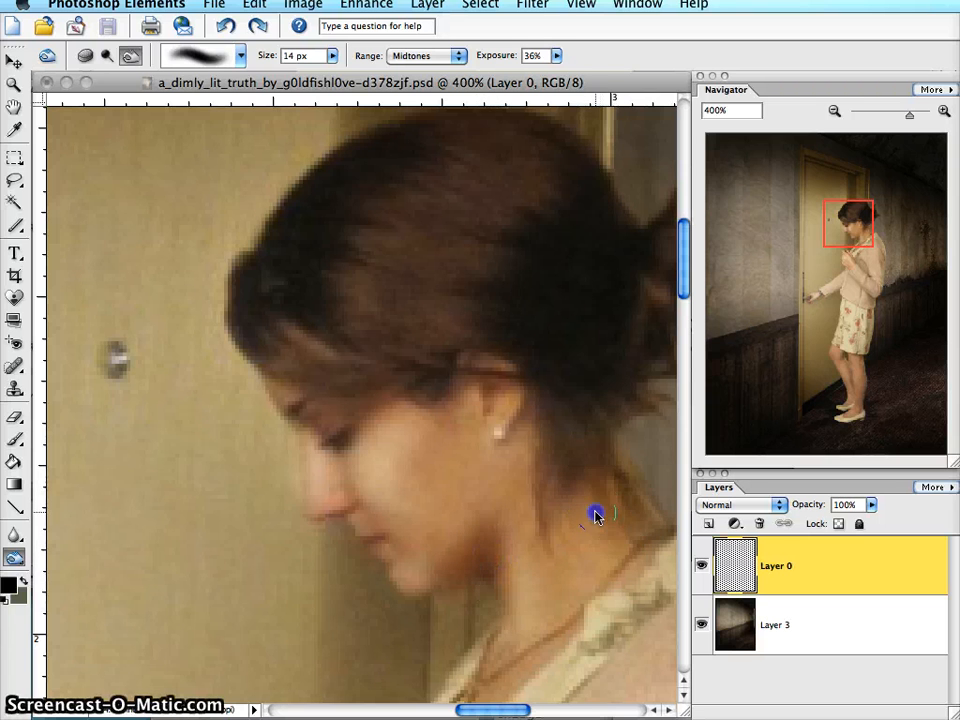
- Compare the figure at 100% with and without the neck shading, and restore the shading
click(835, 110)
click(835, 110)
click(836, 111)
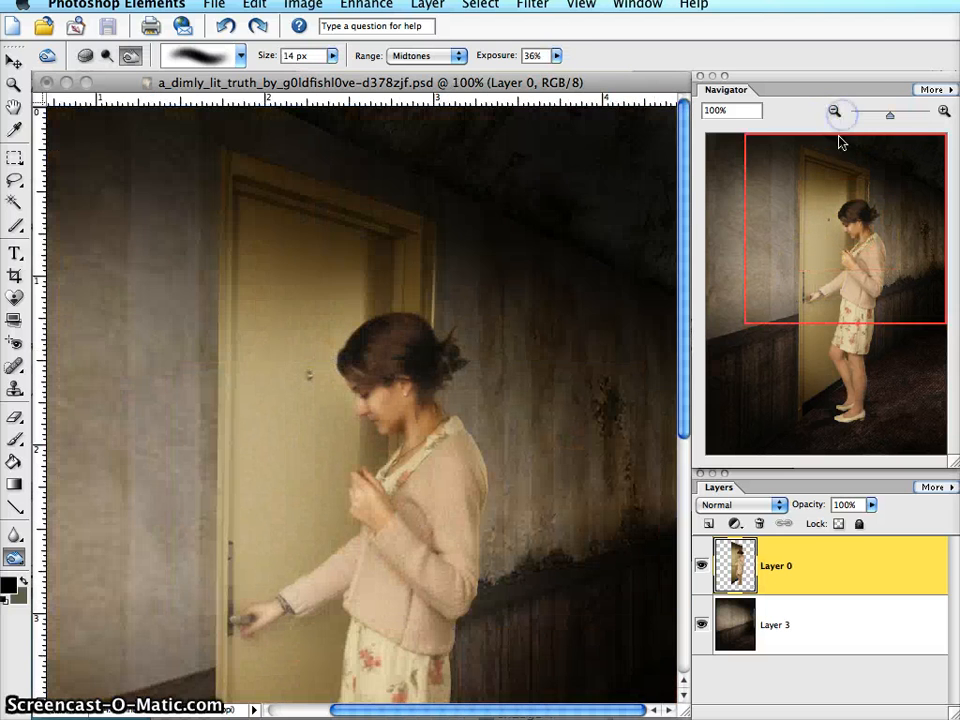
drag(835, 247, 863, 281)
key(super+y)
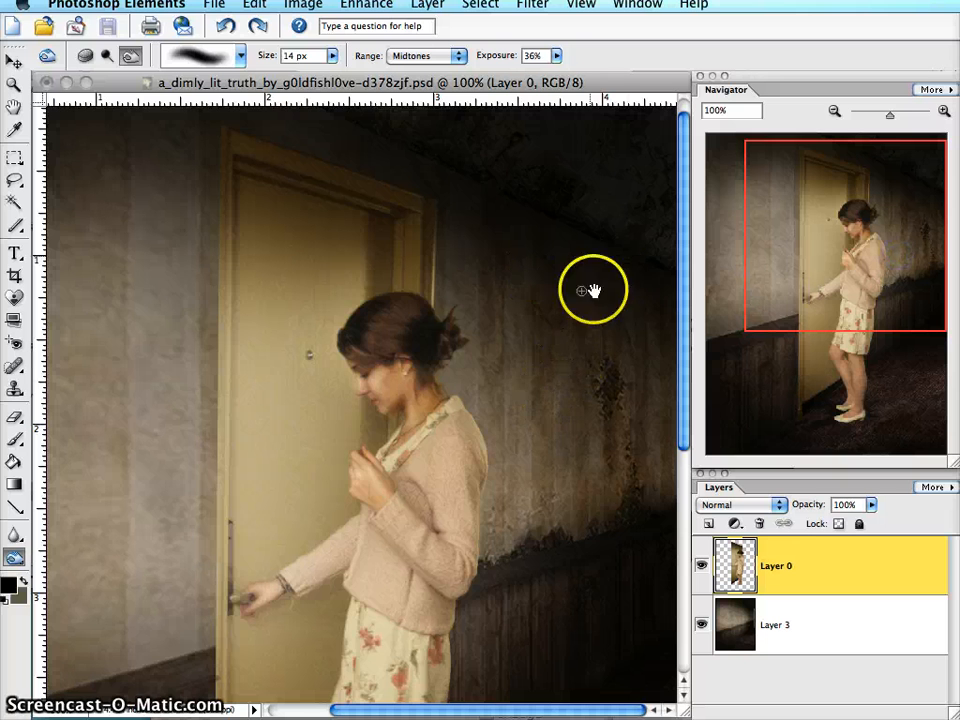
- Burn the edge of the woman's collar, shoulder and upper back sleeve with the 14 px Midtones brush
click(944, 111)
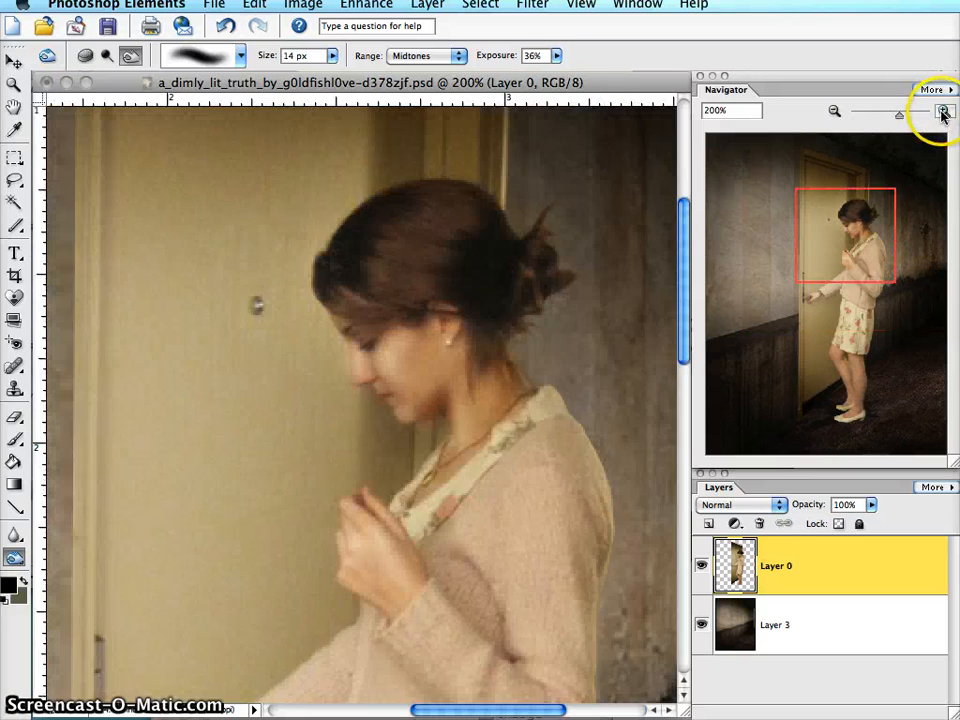
click(944, 111)
drag(822, 281, 871, 258)
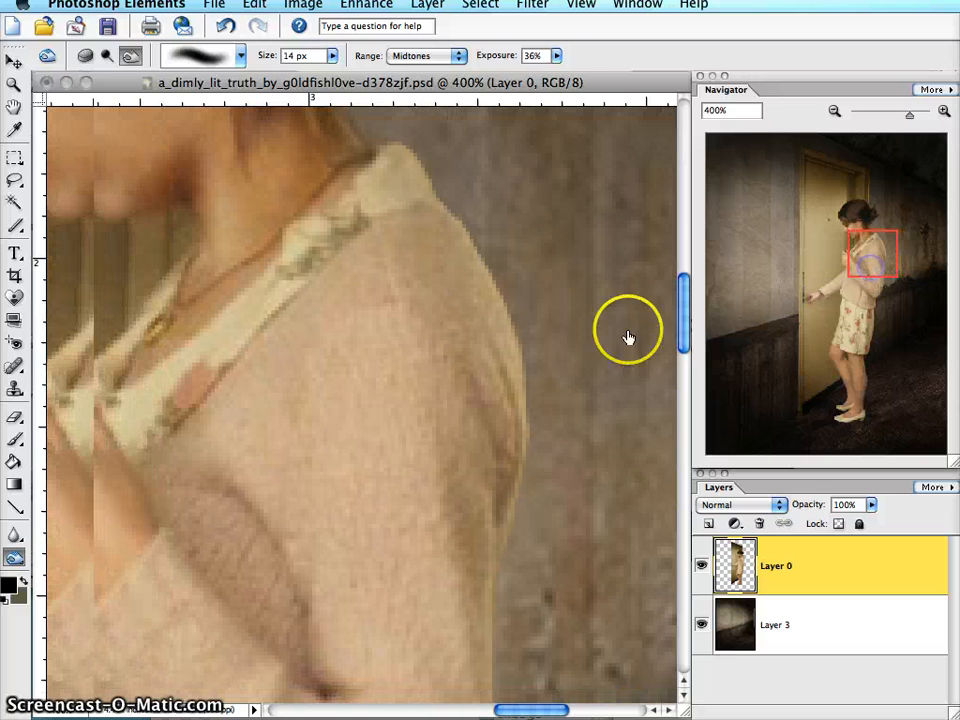
click(396, 151)
drag(436, 197, 472, 251)
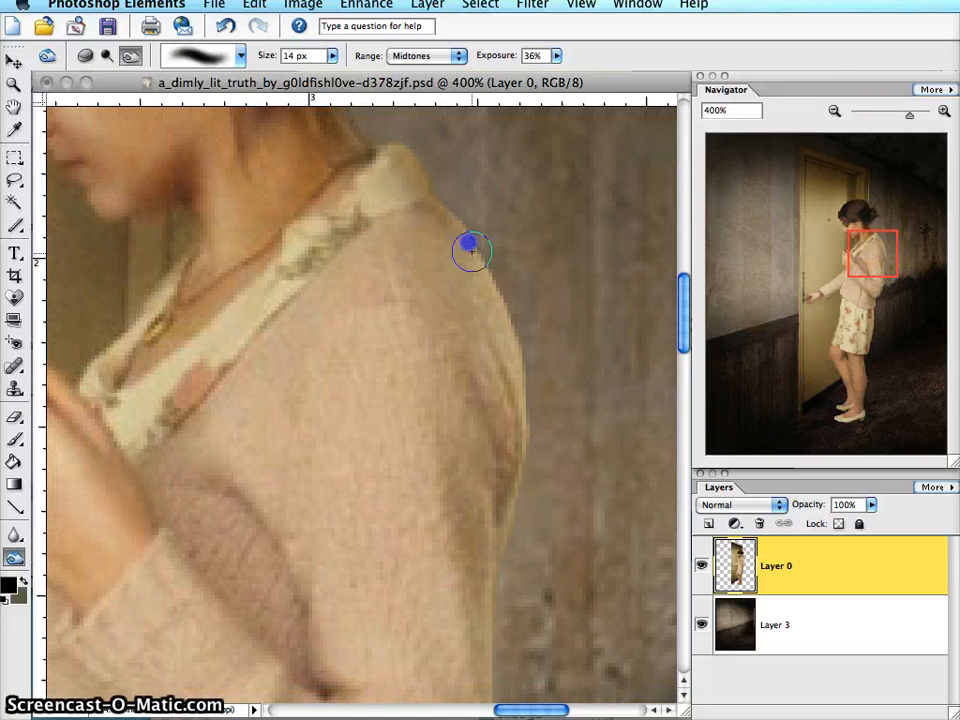
drag(521, 385, 517, 414)
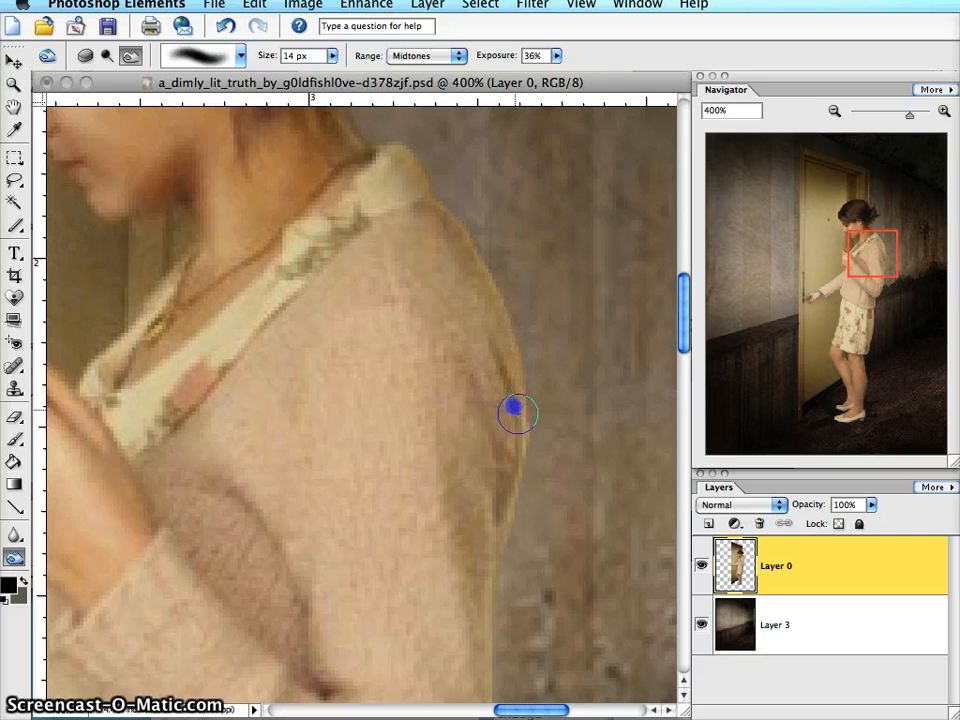
drag(526, 486, 492, 672)
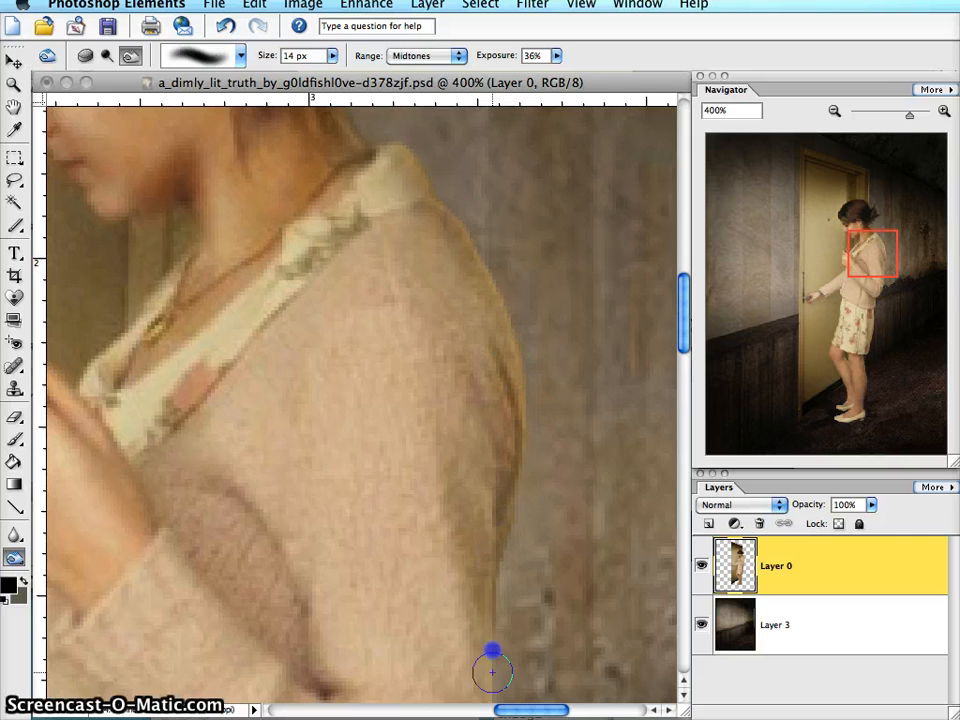
- Burn the back of the woman's elbow and the jacket area beneath her forearm using the Midtones range
drag(860, 270, 852, 310)
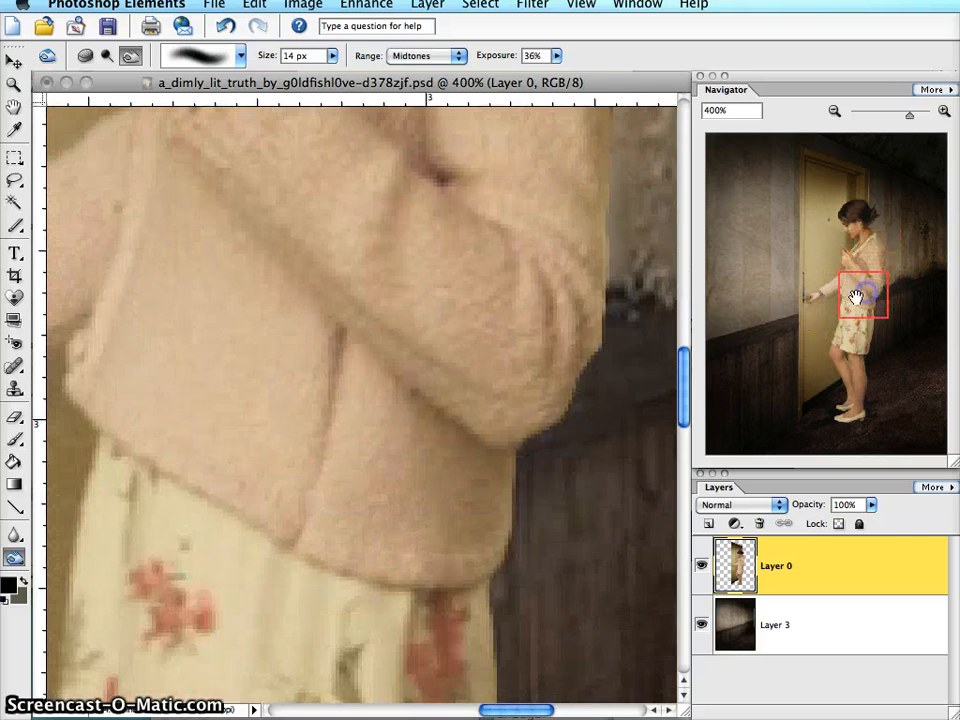
drag(617, 221, 598, 230)
mouse_move(603, 289)
mouse_down()
mouse_move(589, 384)
mouse_move(565, 362)
mouse_move(563, 395)
mouse_up()
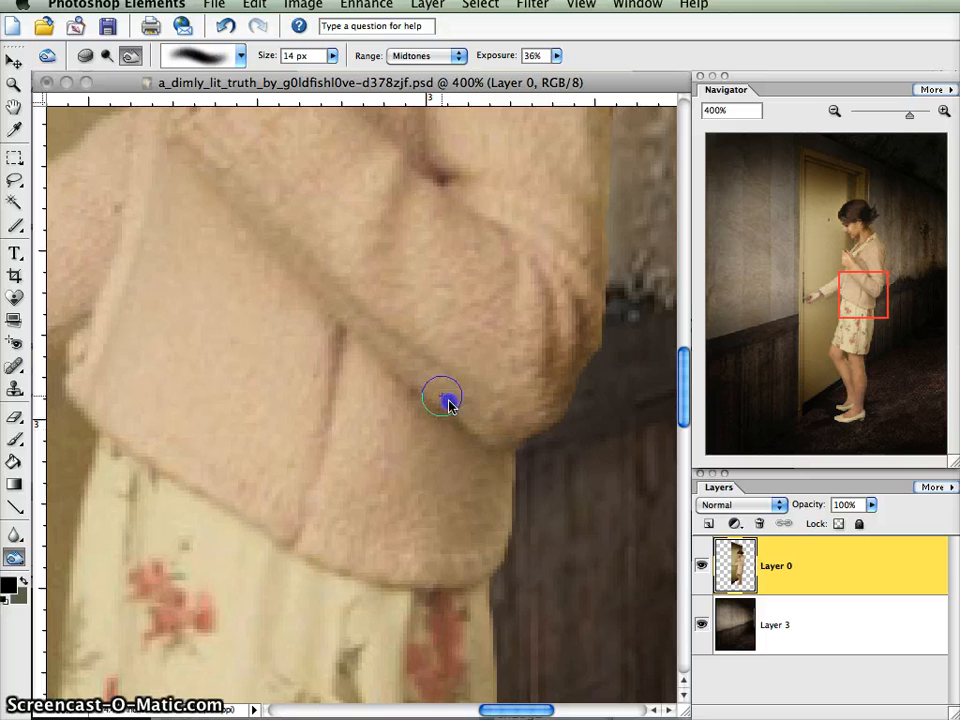
drag(474, 444, 503, 505)
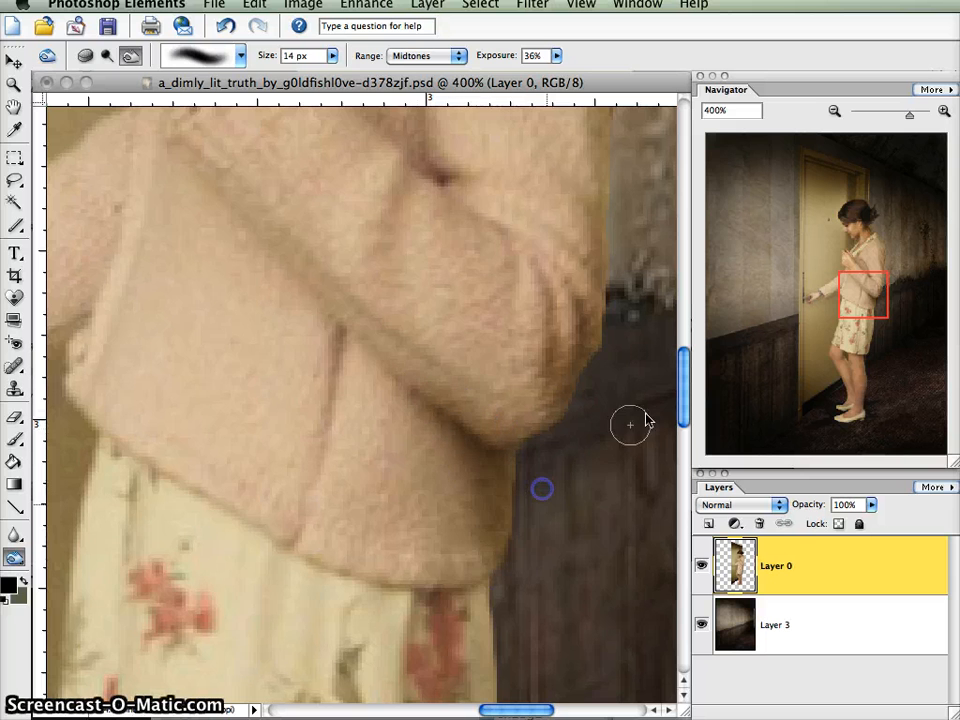
- Undo the last collar stroke, set the Burn range to Highlights, and darken the back edge of the shoulder and upper sleeve
drag(857, 282, 885, 246)
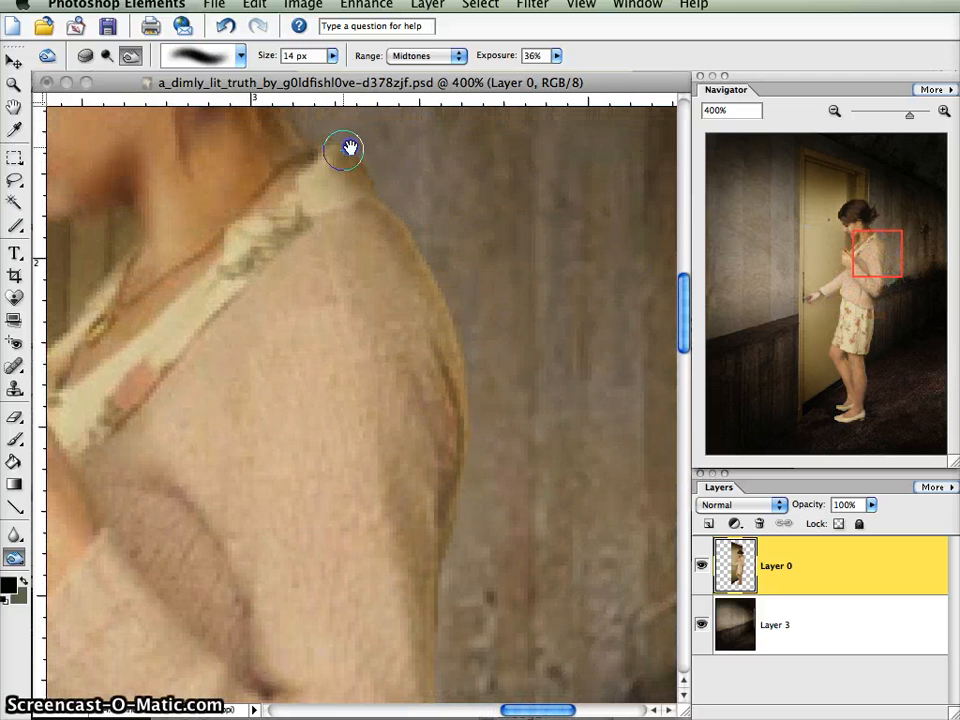
click(226, 26)
click(440, 55)
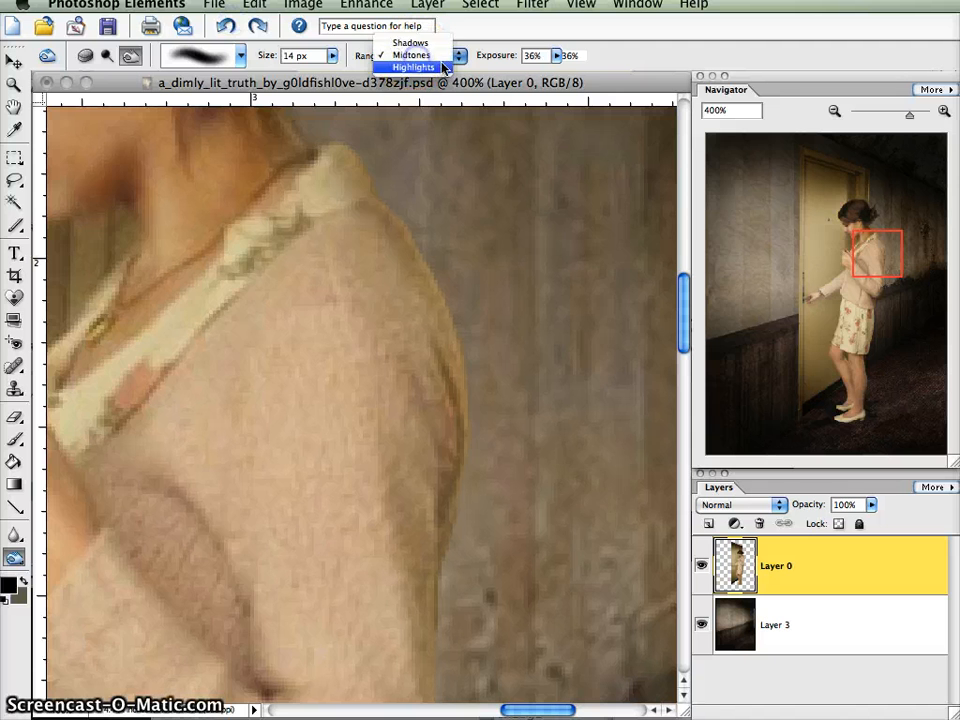
click(437, 68)
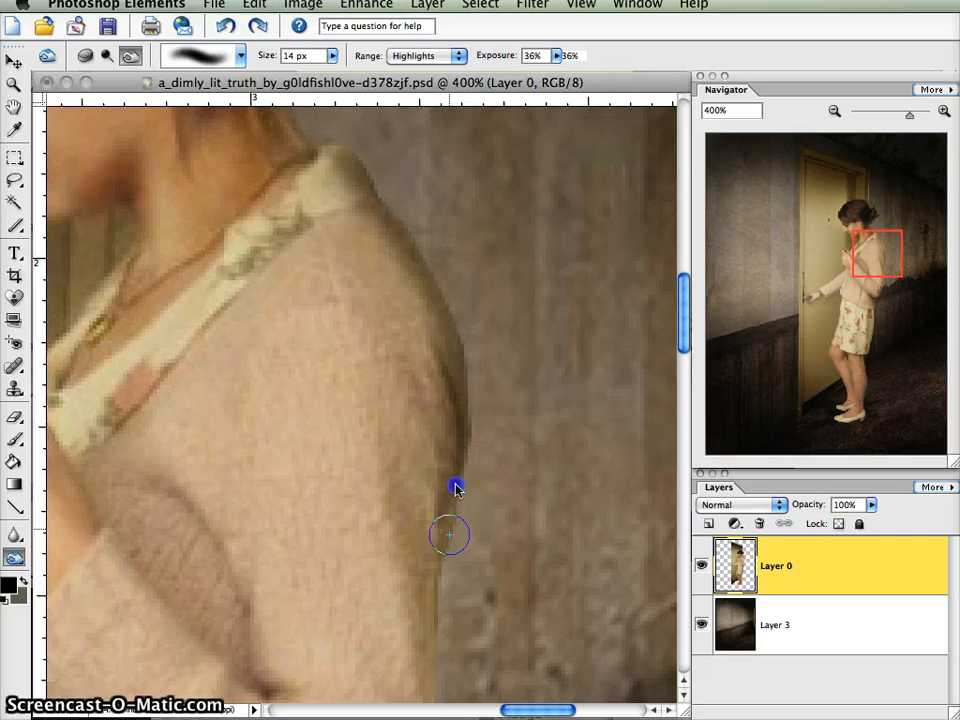
drag(442, 524, 437, 597)
- Burn the back edge of the lower sleeve and the elbow folds using the Highlights range
drag(879, 267, 873, 289)
drag(476, 249, 486, 304)
drag(510, 370, 507, 432)
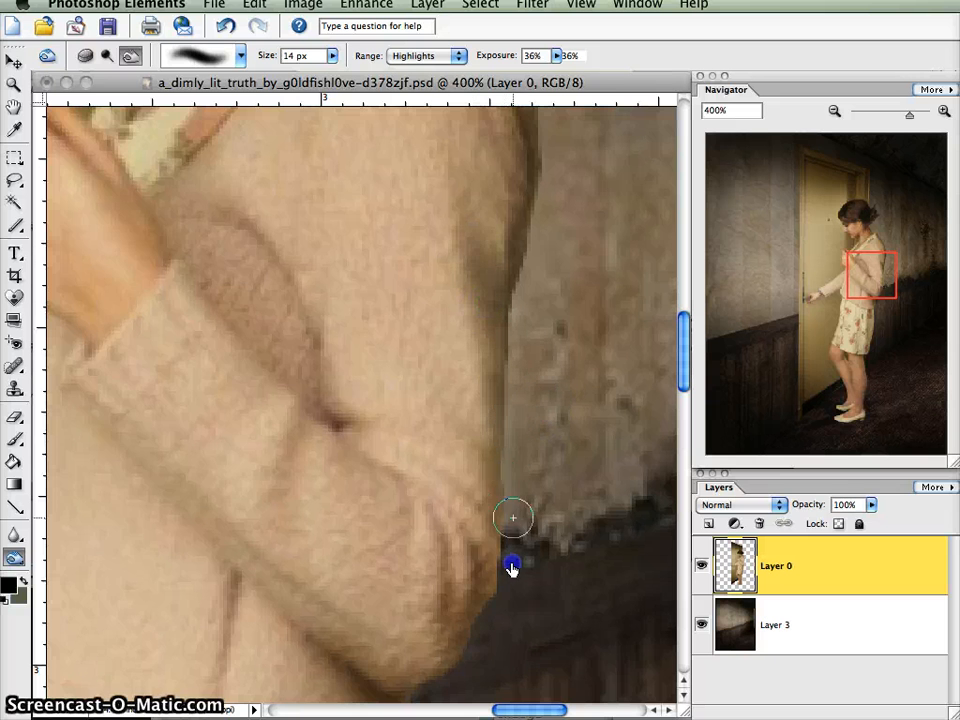
mouse_move(511, 567)
mouse_down()
mouse_move(501, 596)
mouse_move(476, 579)
mouse_move(453, 639)
mouse_move(442, 561)
mouse_move(443, 655)
mouse_move(402, 685)
mouse_move(363, 665)
mouse_move(356, 675)
mouse_move(321, 643)
mouse_move(441, 662)
mouse_up()
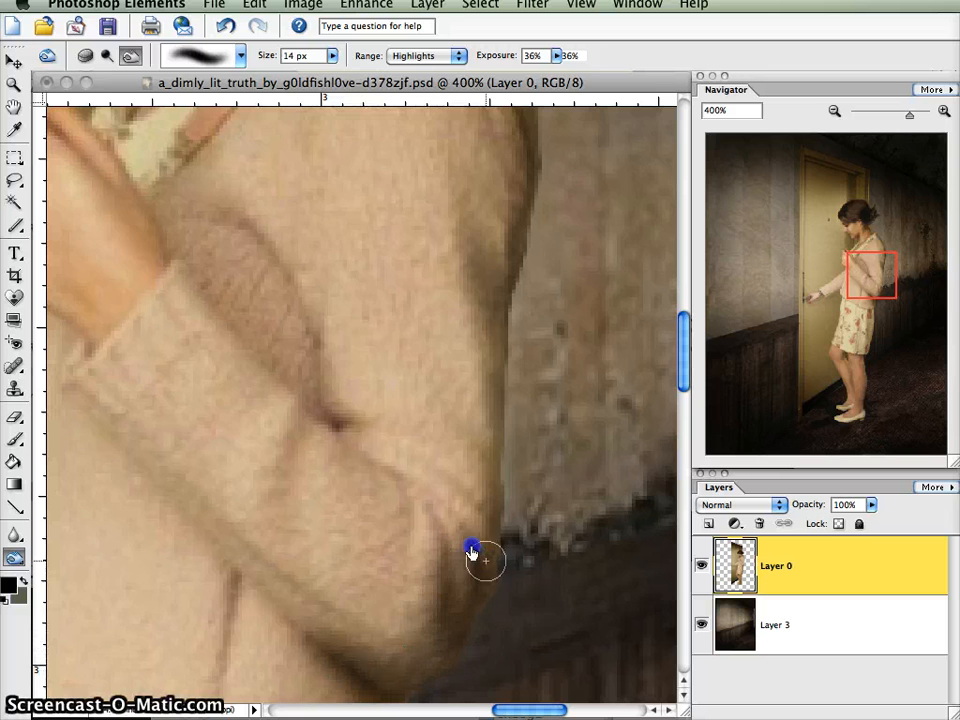
mouse_move(442, 533)
mouse_down()
mouse_move(436, 499)
mouse_move(461, 497)
mouse_move(498, 458)
mouse_up()
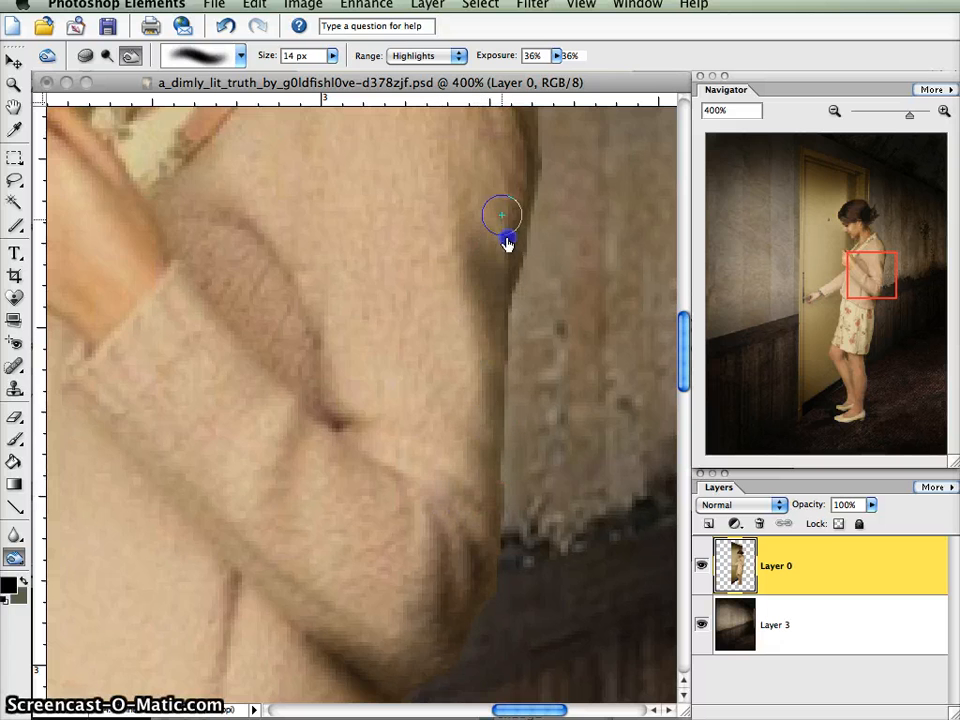
- Burn the underside of the forearm and the back of the jacket down to its hem
drag(873, 250, 870, 272)
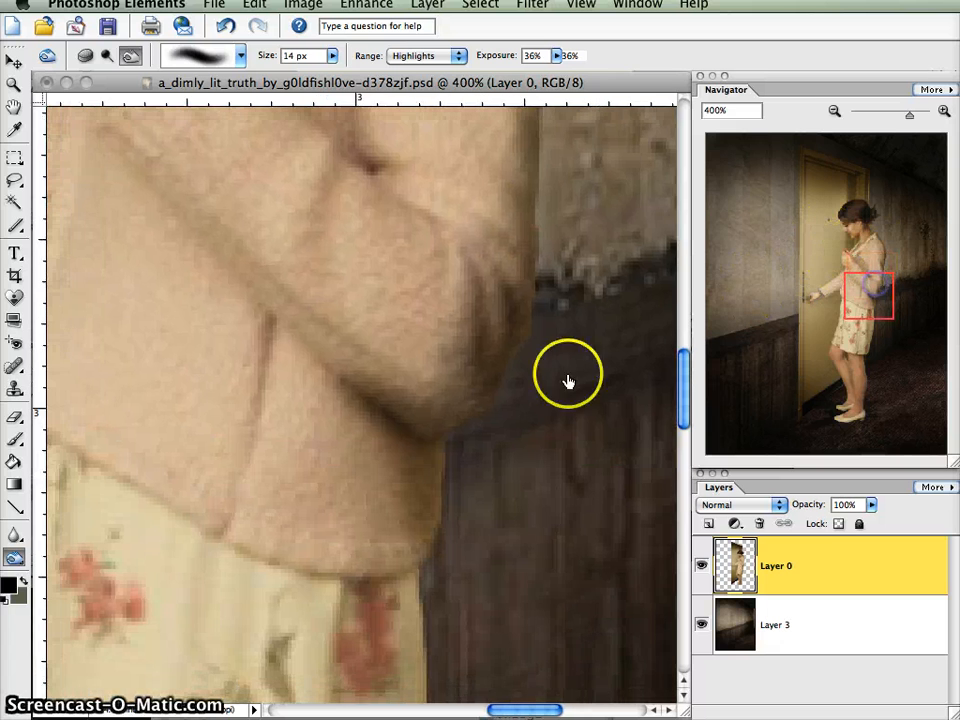
mouse_move(408, 402)
mouse_down()
mouse_move(407, 411)
mouse_move(444, 418)
mouse_up()
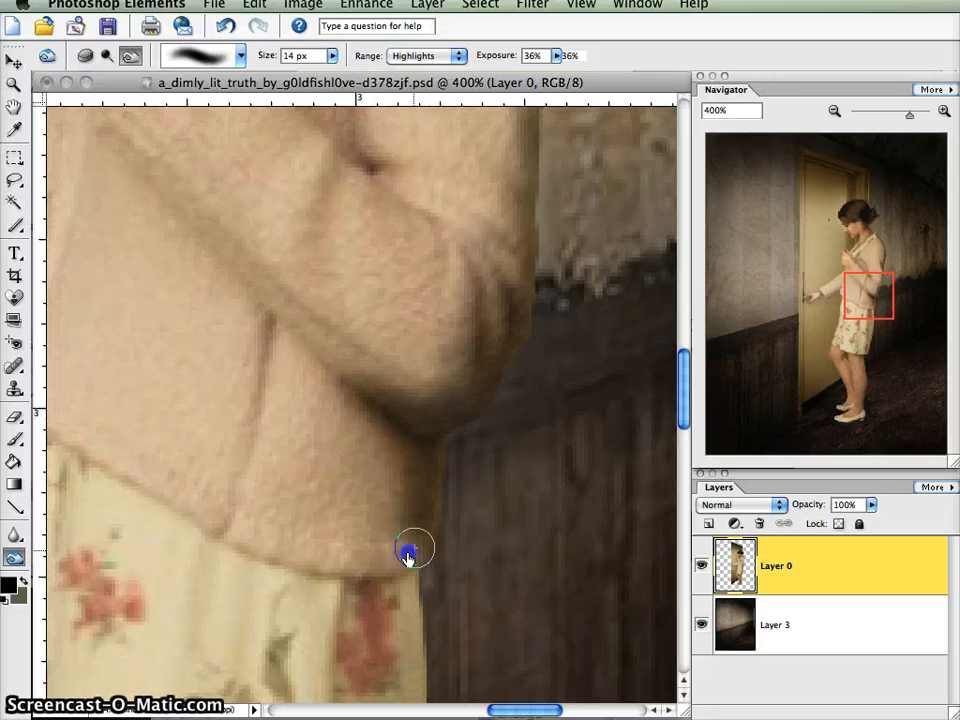
mouse_move(397, 508)
mouse_down()
mouse_move(418, 498)
mouse_move(399, 514)
mouse_up()
- Darken the back edge of the floral skirt and the shadow directly beneath the jacket hem with the Burn tool
drag(848, 302, 858, 331)
mouse_move(476, 158)
mouse_down()
mouse_move(477, 255)
mouse_move(514, 178)
mouse_move(531, 275)
mouse_move(482, 332)
mouse_move(479, 296)
mouse_move(470, 344)
mouse_move(464, 289)
mouse_move(481, 398)
mouse_move(486, 295)
mouse_move(509, 301)
mouse_move(519, 270)
mouse_move(514, 405)
mouse_move(499, 247)
mouse_move(501, 446)
mouse_move(488, 531)
mouse_move(472, 415)
mouse_move(492, 562)
mouse_up()
drag(532, 411, 538, 262)
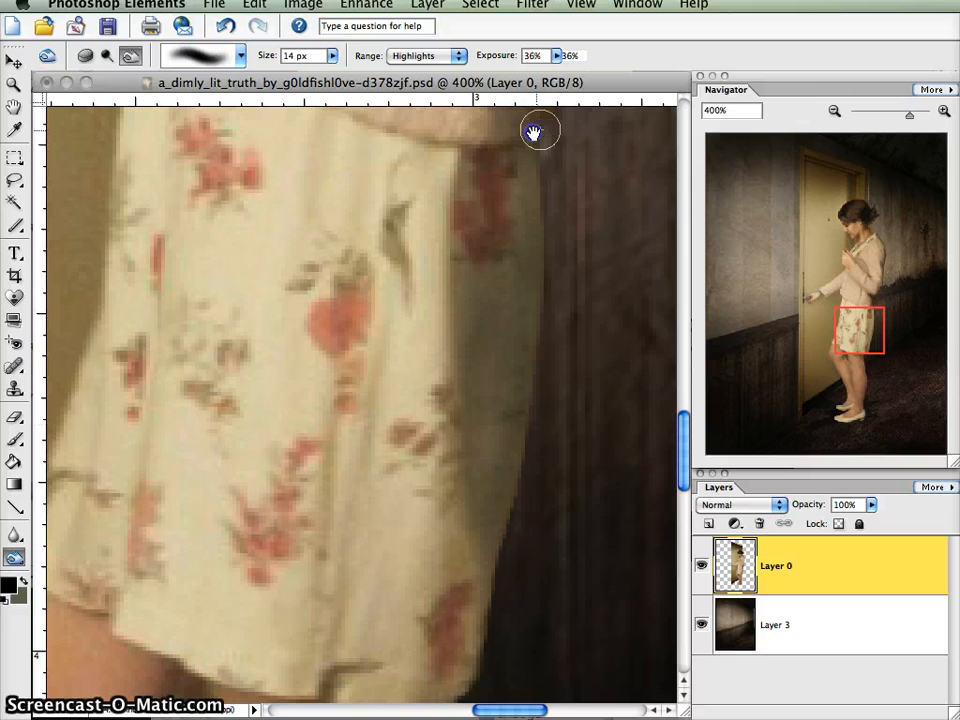
drag(498, 148, 541, 142)
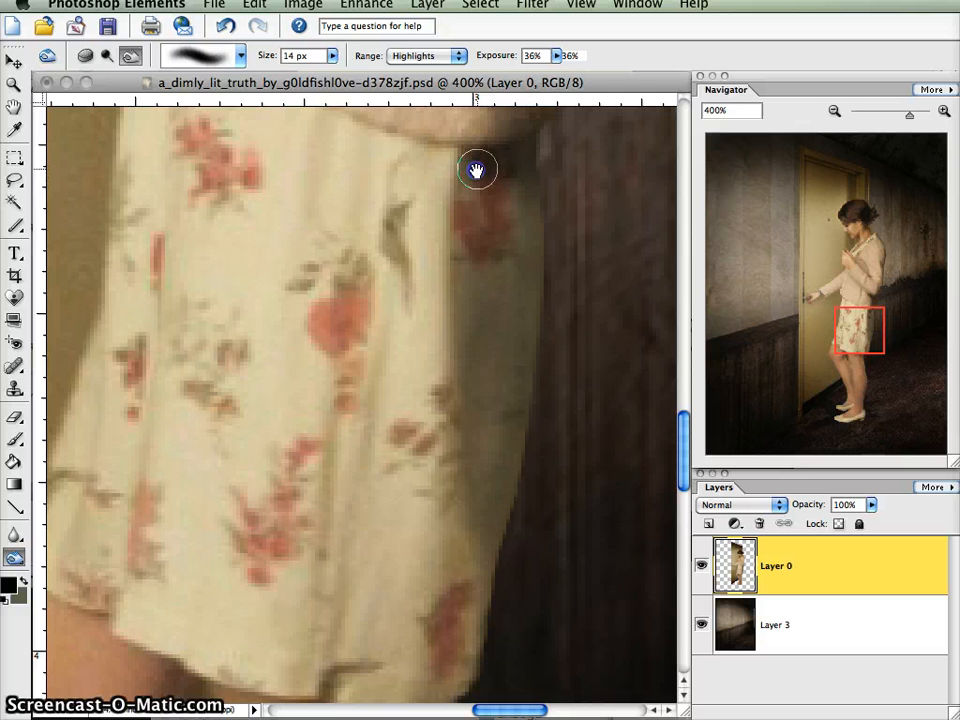
- Review the shading on the jacket and skirt at 100% and inspect the woman's legs and shoes
drag(821, 332, 857, 291)
click(833, 112)
click(833, 112)
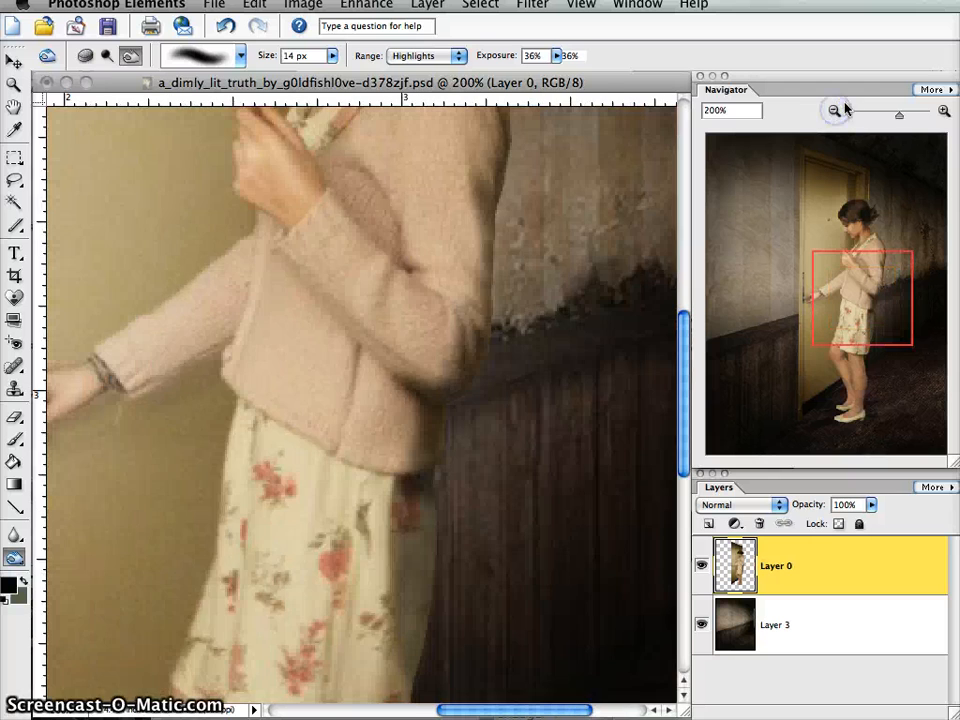
click(833, 112)
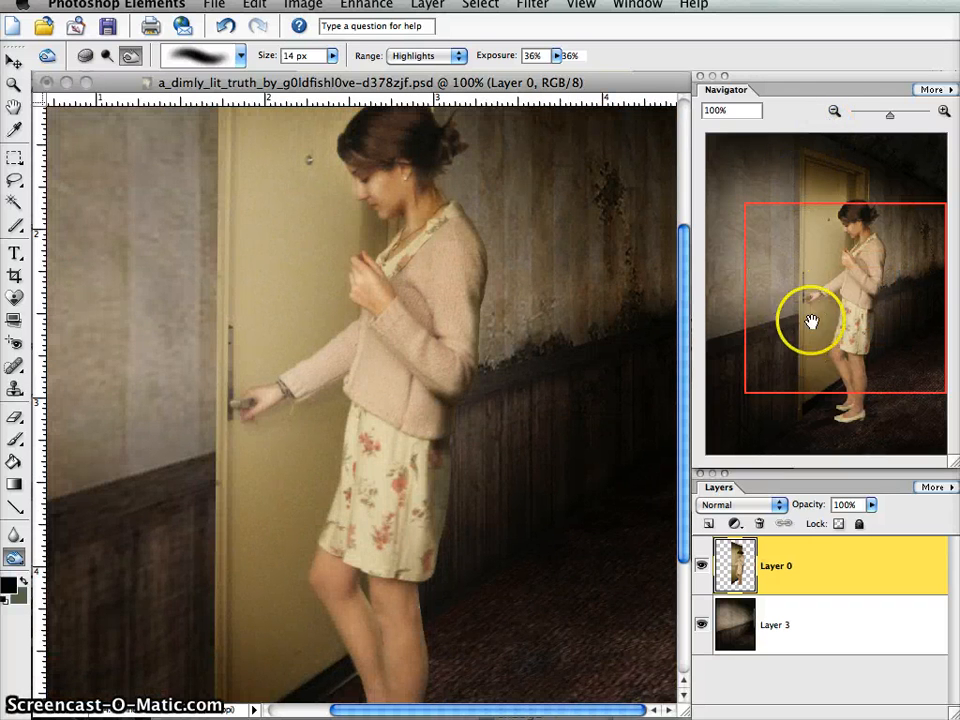
drag(839, 319, 830, 382)
click(944, 112)
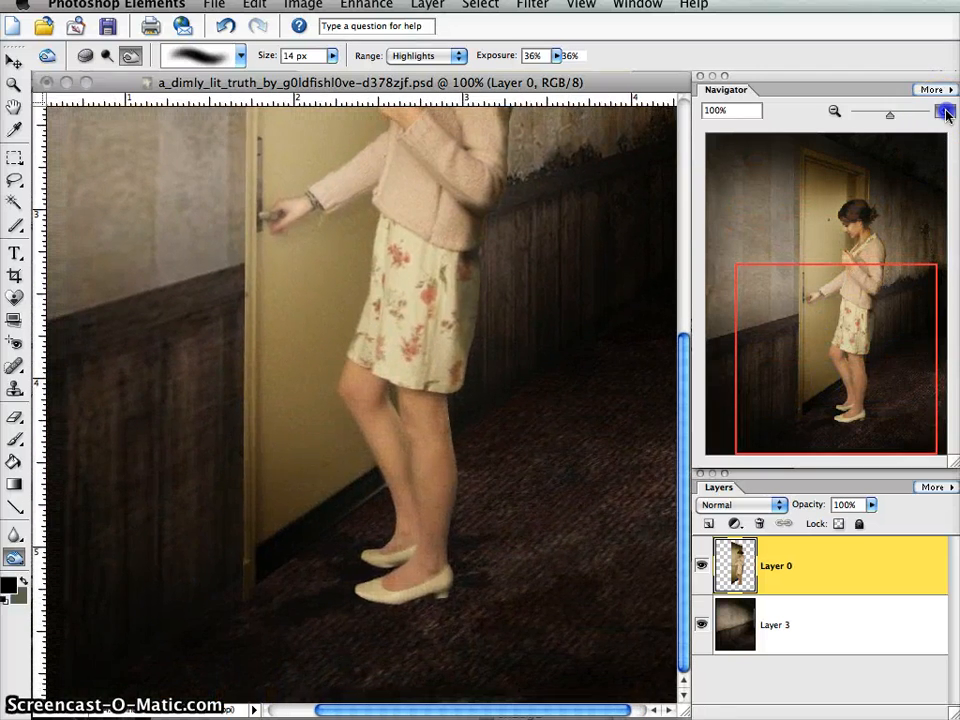
- Burn the back leg's thigh directly beneath the skirt hem using the Midtones range
click(944, 112)
click(944, 112)
click(453, 57)
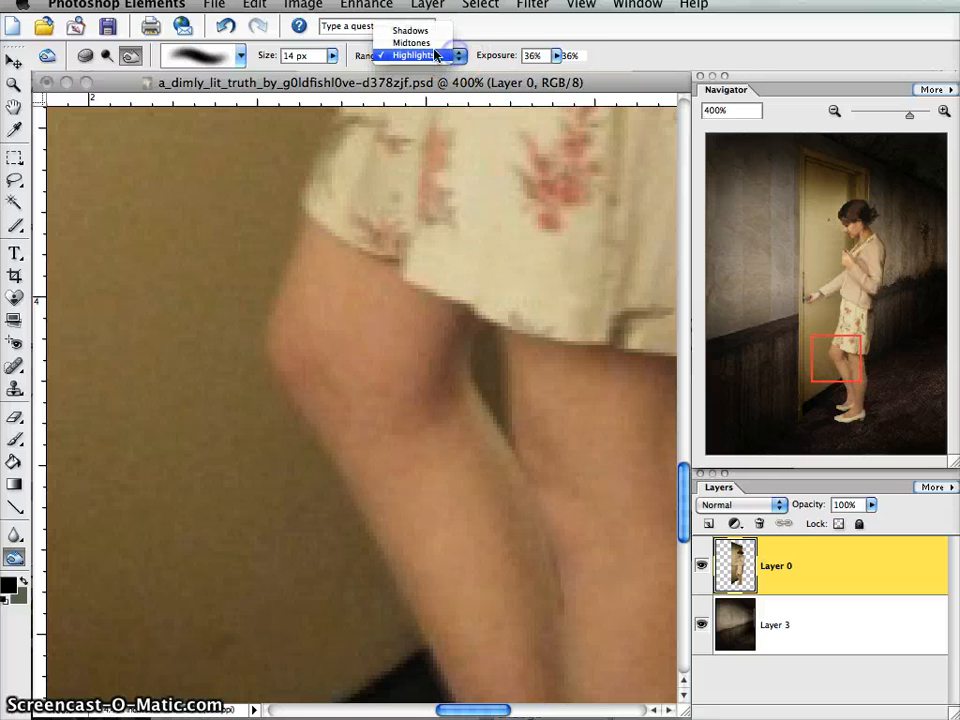
click(410, 41)
drag(838, 358, 860, 362)
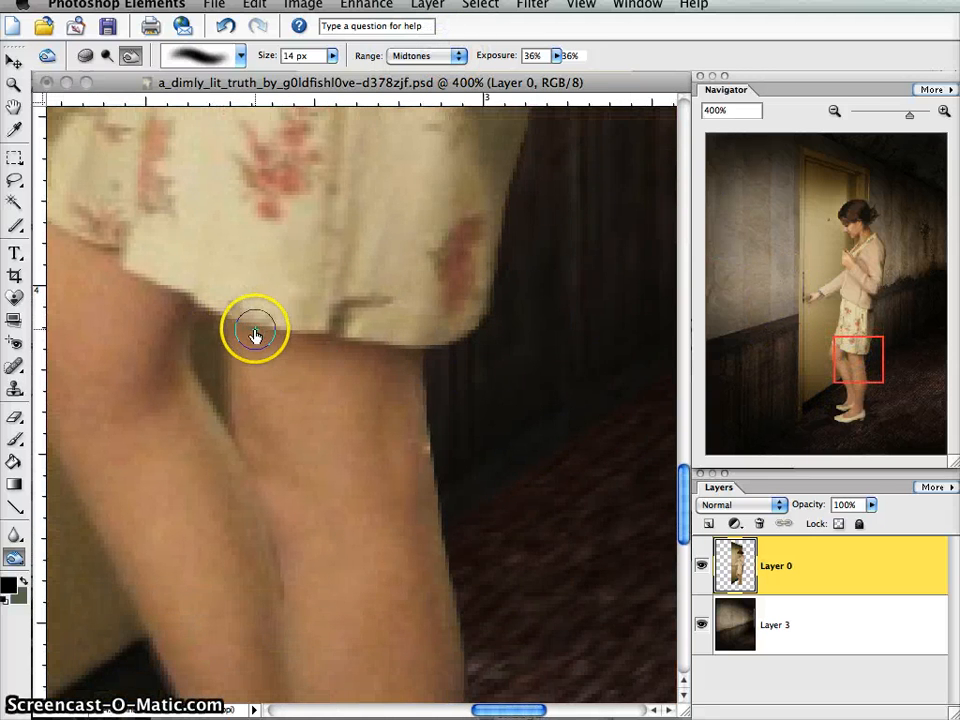
drag(233, 328, 248, 336)
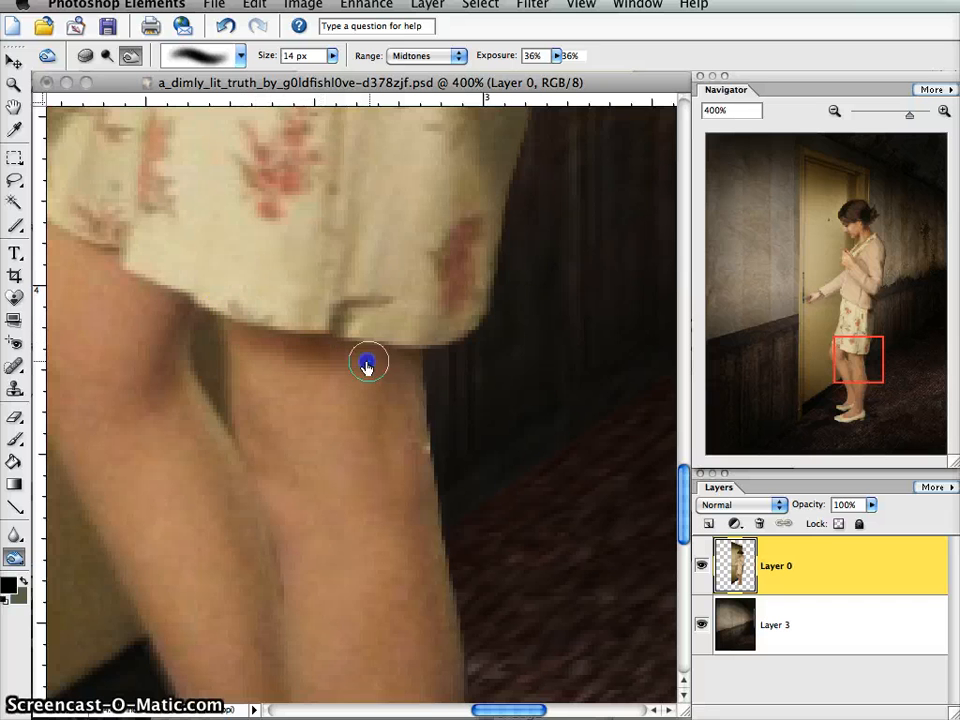
drag(367, 367, 424, 375)
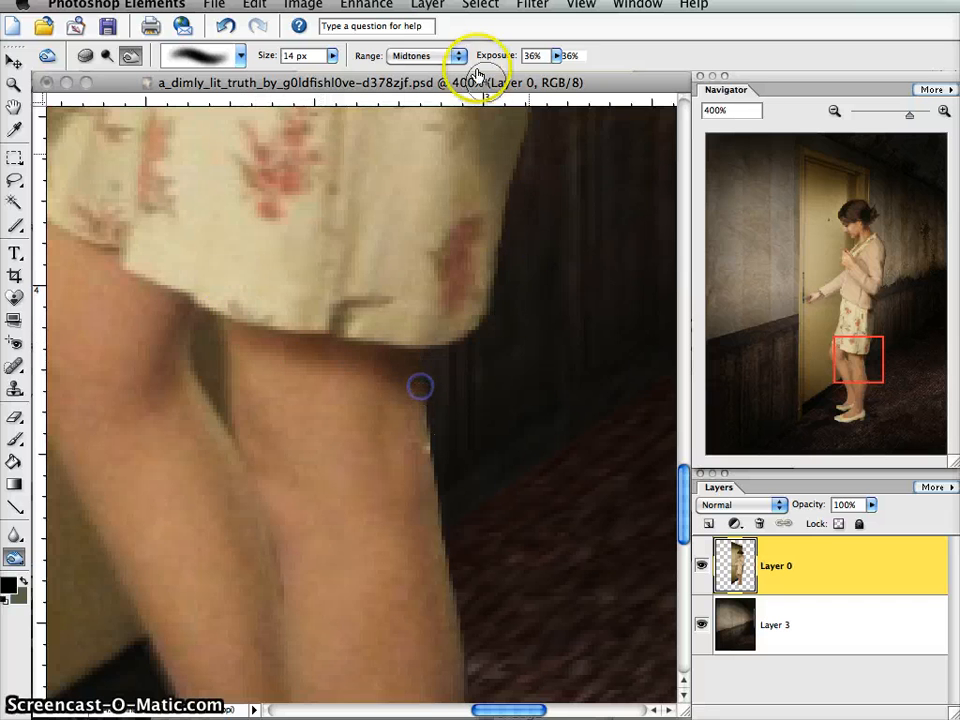
- Deepen the shadow beneath the skirt hem on the back leg with the Burn range set to Highlights
click(424, 55)
click(415, 69)
mouse_move(263, 338)
mouse_down()
mouse_move(251, 332)
mouse_move(323, 367)
mouse_up()
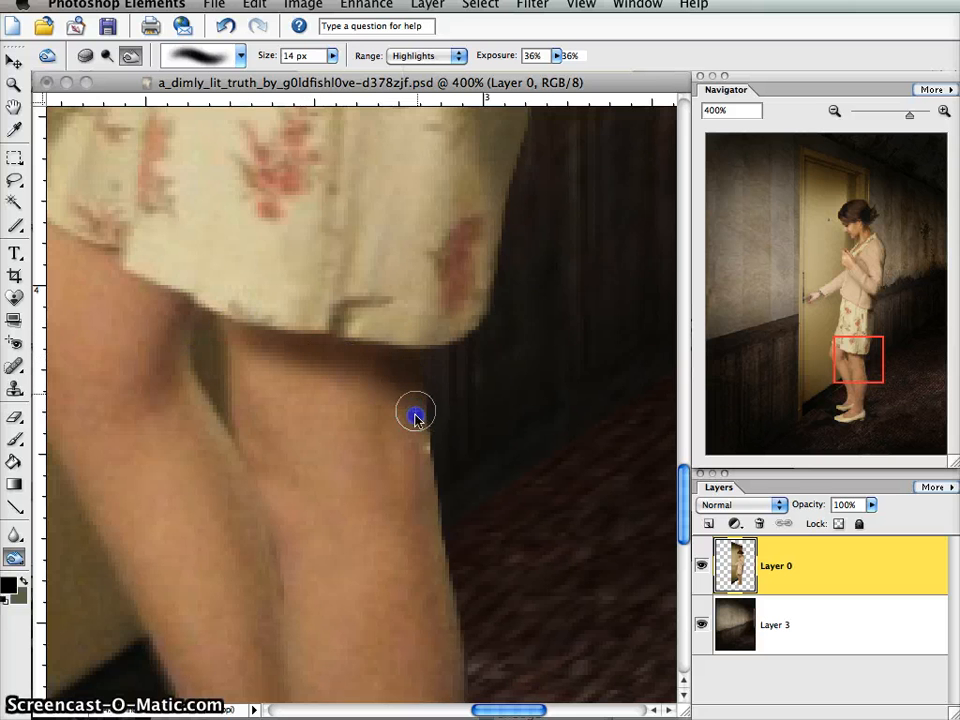
- Burn the crease behind the front knee and the gap between the legs in the Highlights range, undoing the last stroke
drag(853, 372, 840, 369)
drag(408, 407, 412, 394)
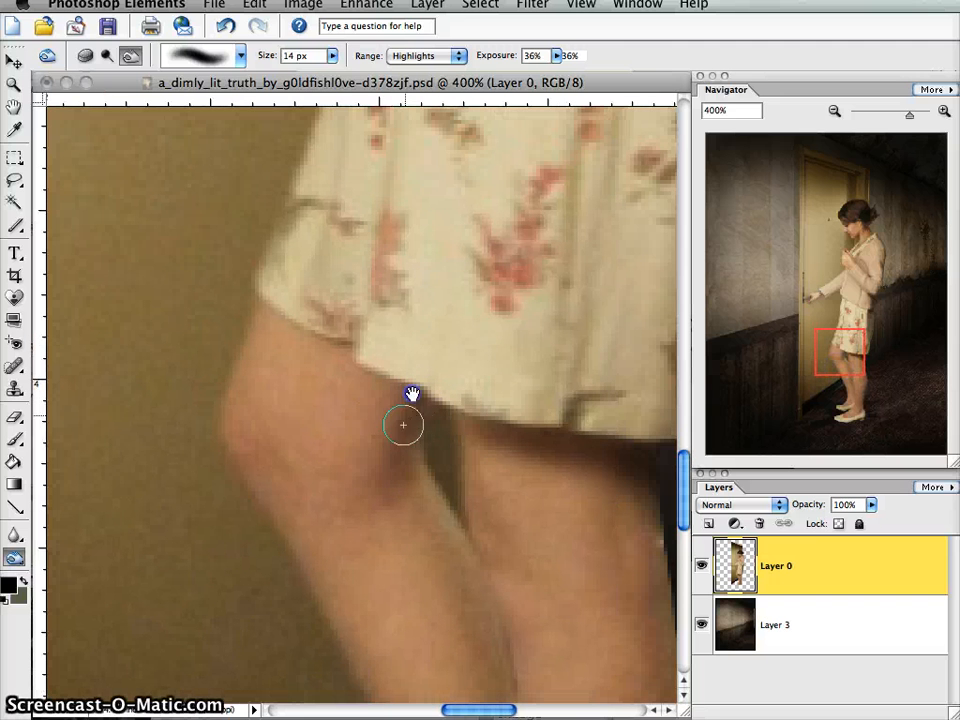
mouse_move(396, 446)
mouse_down()
mouse_move(407, 408)
mouse_move(385, 474)
mouse_move(410, 472)
mouse_move(425, 444)
mouse_move(443, 519)
mouse_up()
click(225, 26)
- Burn the top of the gap between the legs at the skirt hem using the Midtones range
click(425, 55)
click(411, 43)
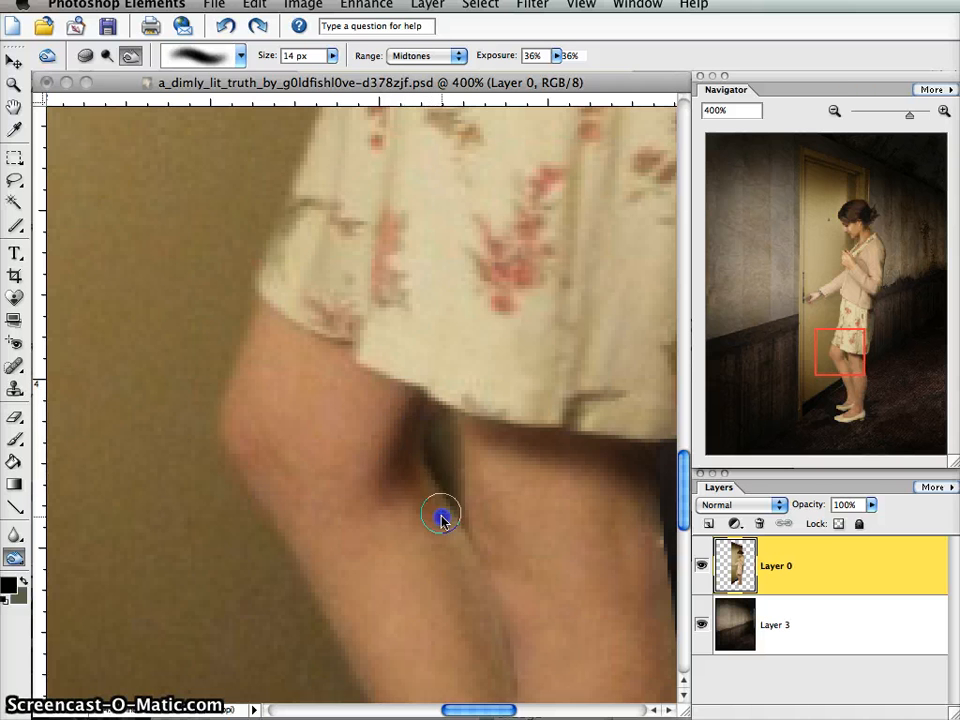
click(431, 415)
- Darken the shadow behind the front knee and the gap under the hem using the Highlights range, undoing the last stroke
click(425, 55)
click(415, 68)
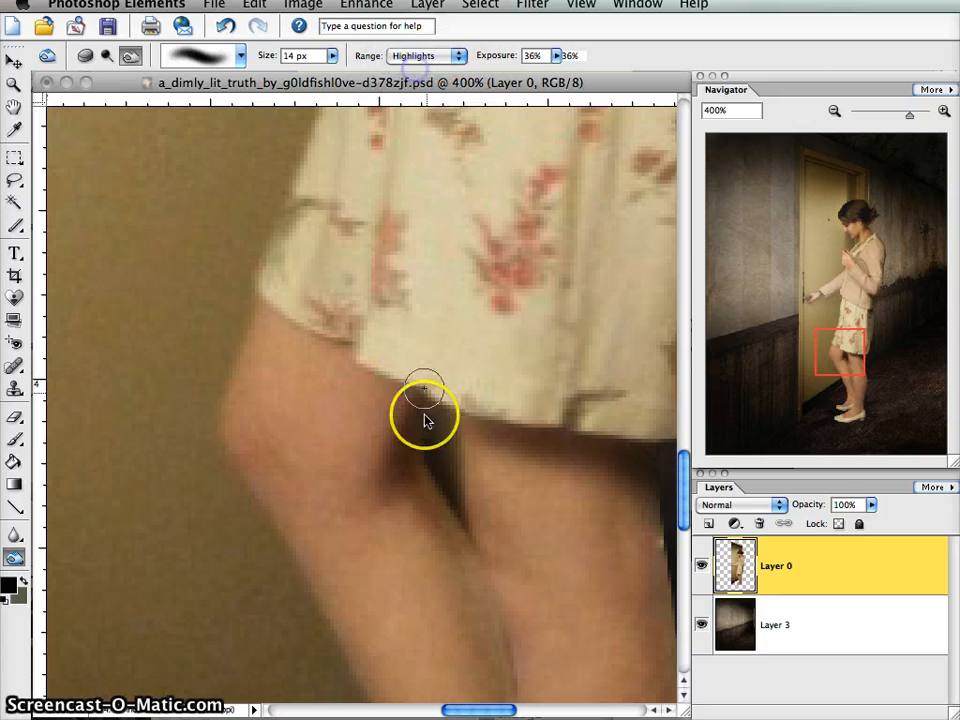
drag(424, 420, 418, 484)
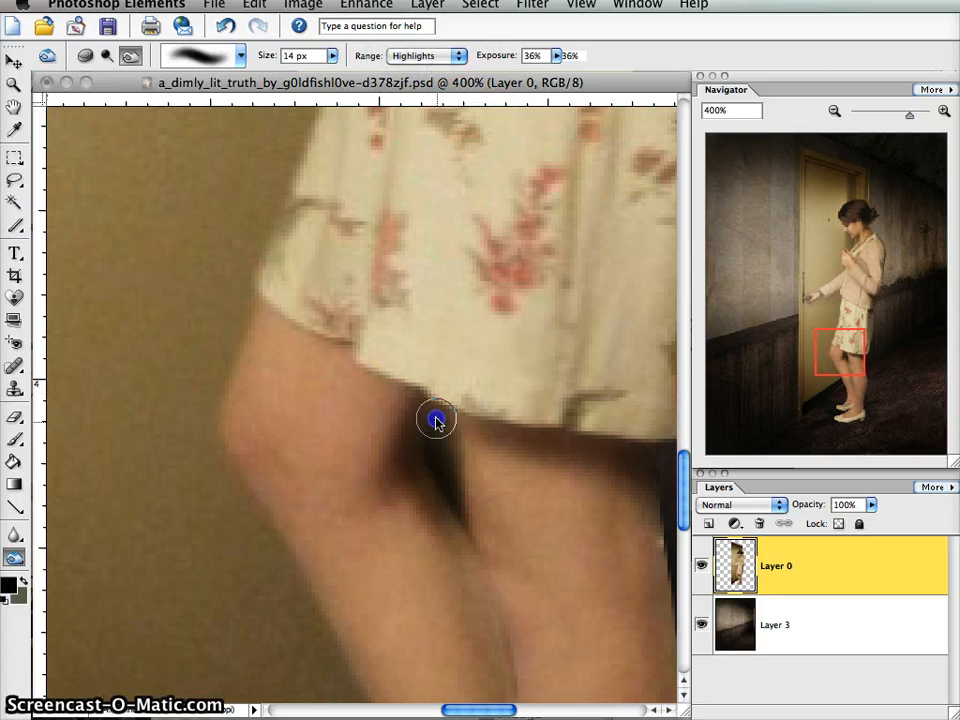
drag(437, 418, 439, 426)
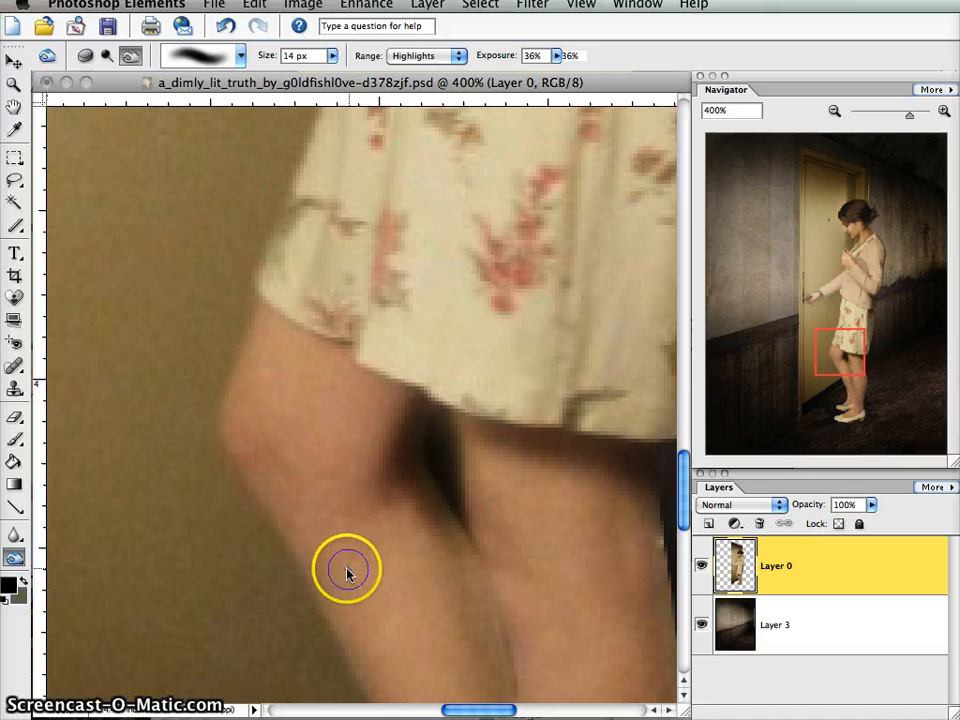
key(super+z)
- Reduce the Burn brush to a soft 9 px tip and darken the narrow gap between the legs
click(241, 55)
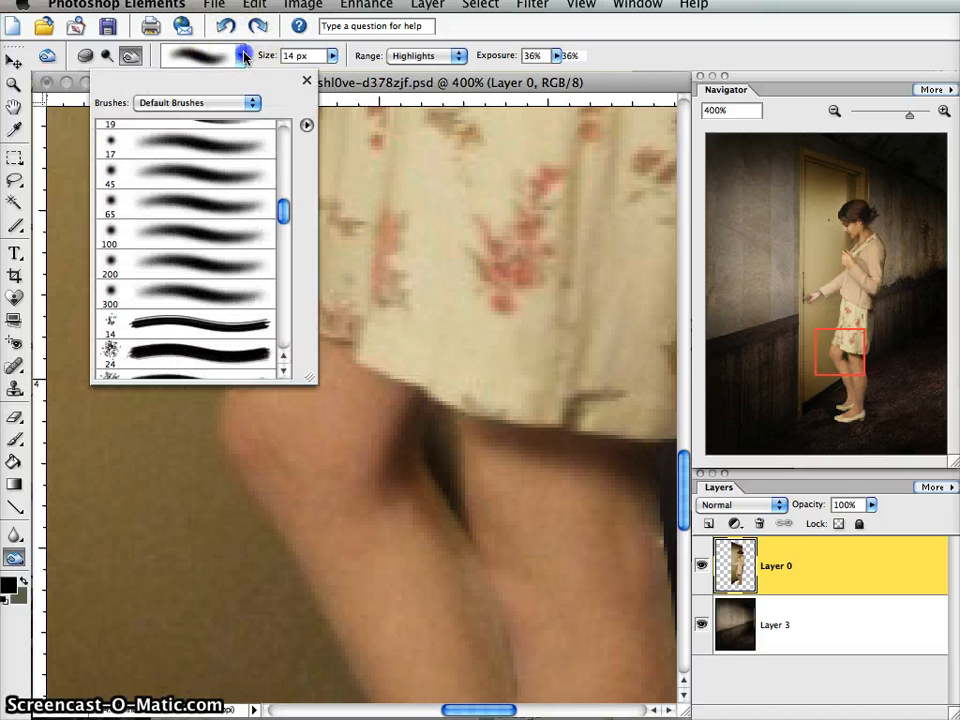
drag(285, 203, 273, 160)
click(193, 195)
key(Return)
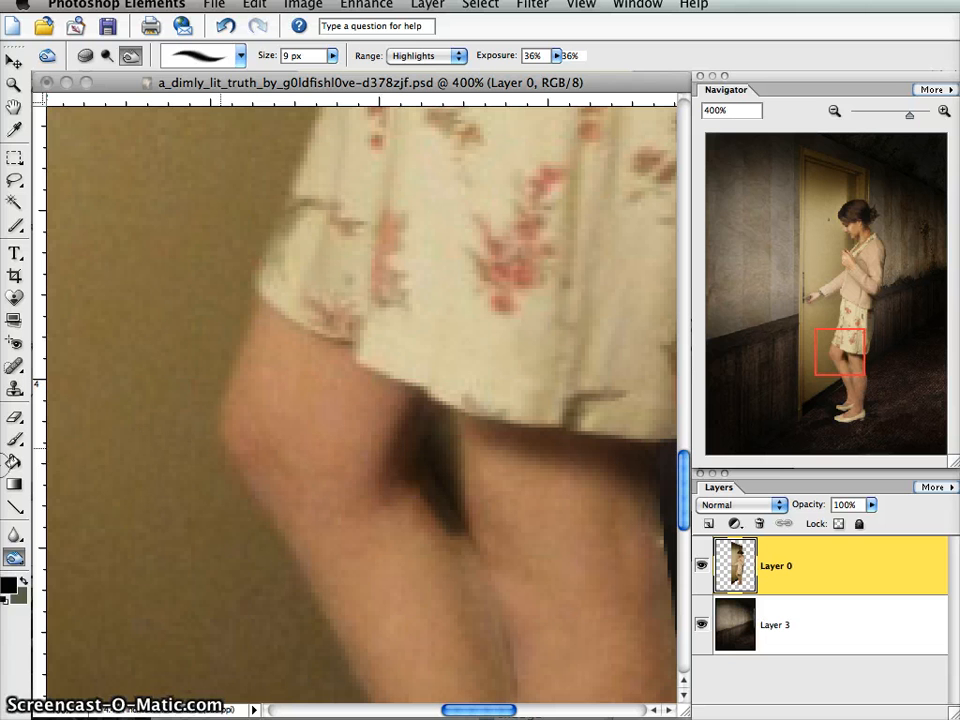
- Soften the shadow edges behind the front knee with the Blur tool at 11 px and 22% strength
click(14, 533)
drag(379, 465, 367, 402)
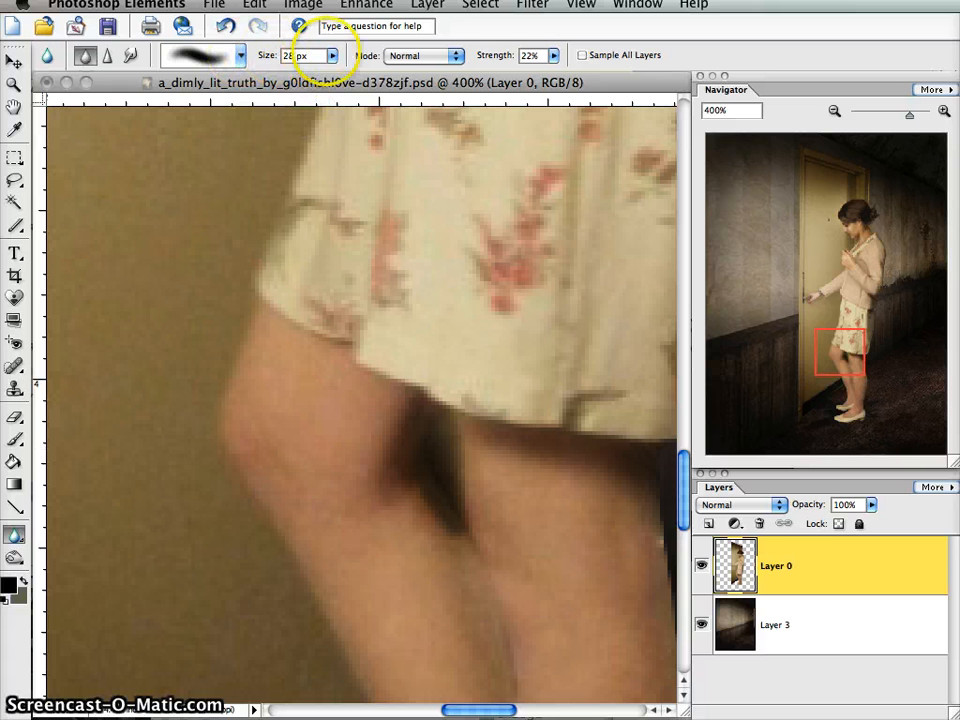
click(333, 56)
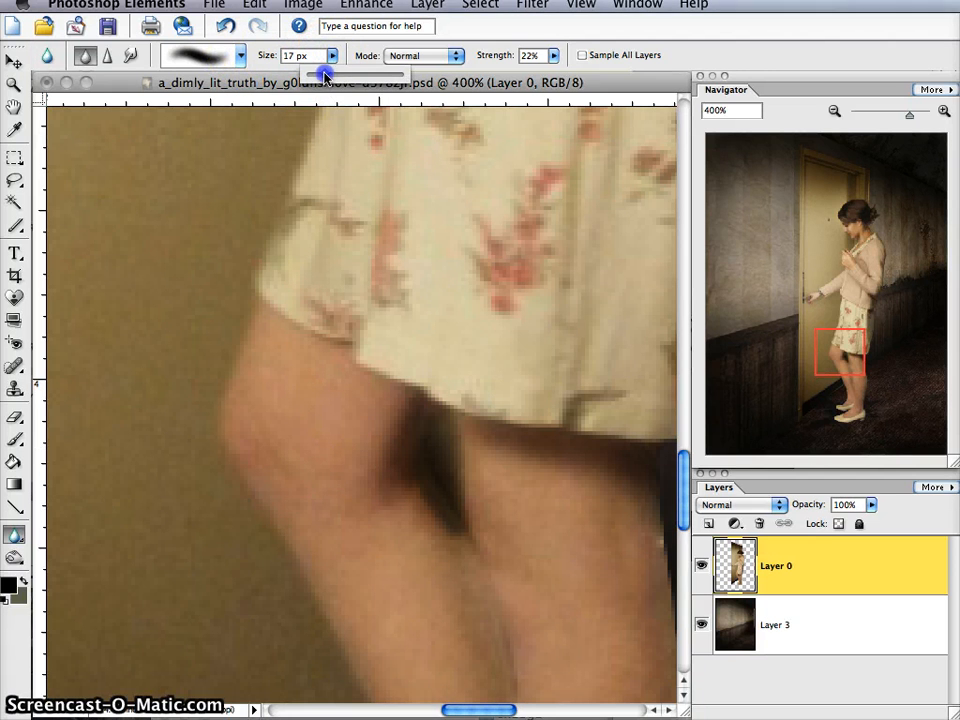
click(333, 57)
drag(398, 520, 422, 500)
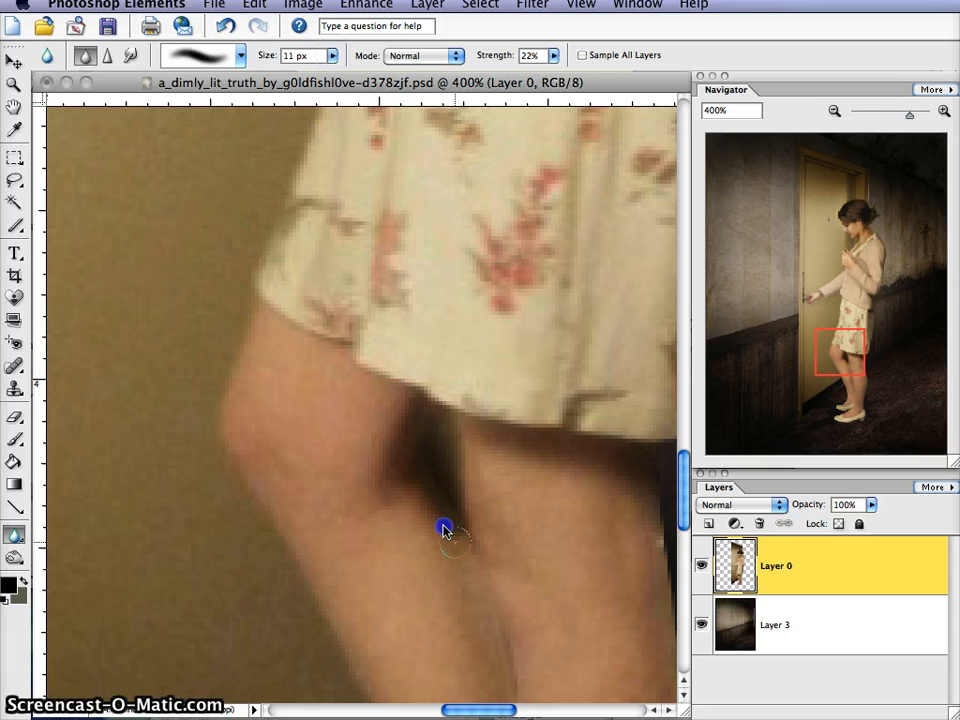
- Review the shading on the woman's whole figure at 100%, and inspect the skirt and legs at 200%
click(835, 109)
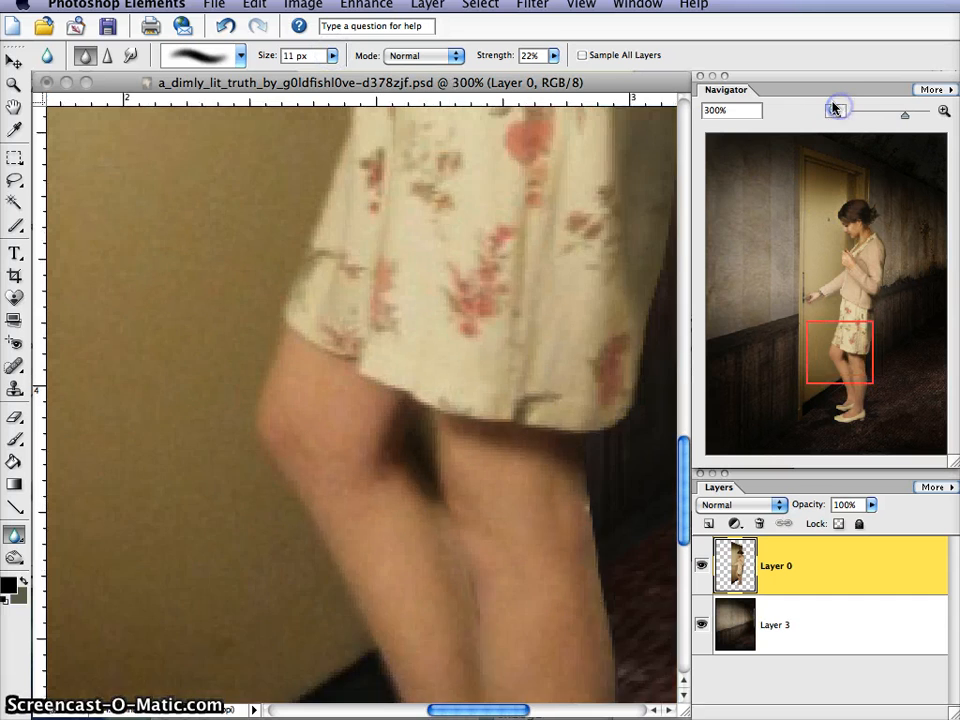
click(835, 110)
click(836, 110)
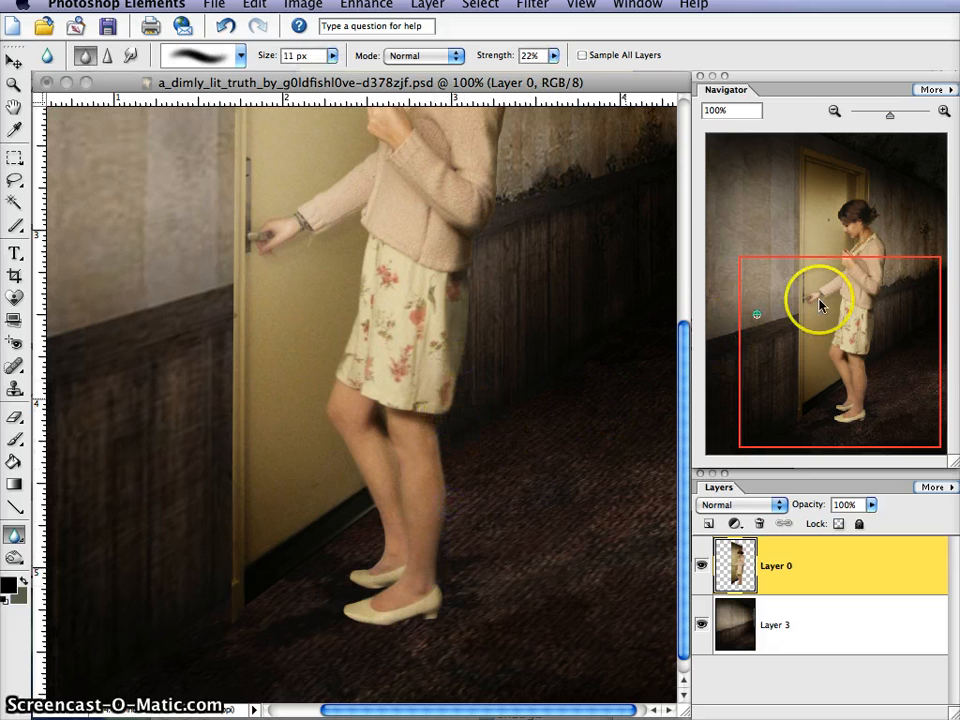
drag(823, 302, 839, 254)
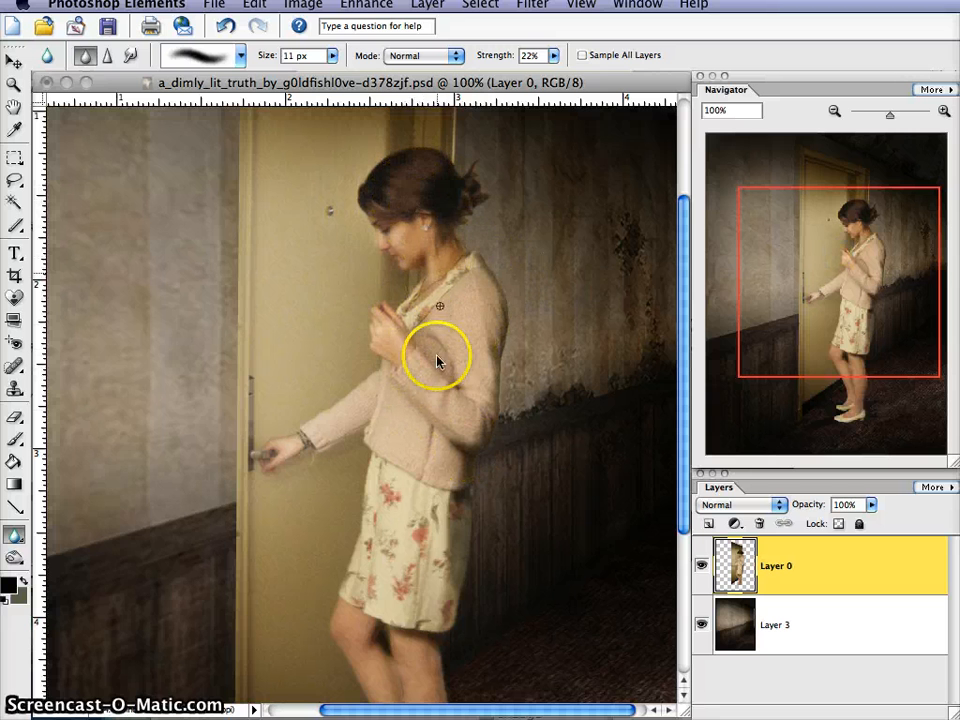
click(943, 111)
drag(846, 263, 826, 339)
click(827, 296)
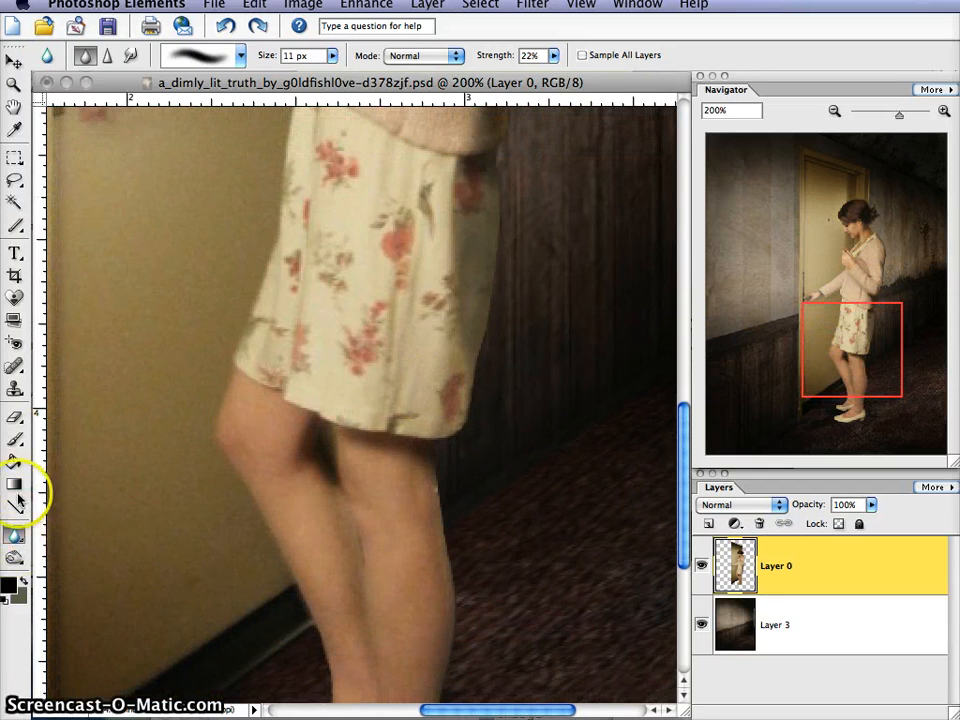
- Burn the back edge of the rear leg from the knee down to the heel with a soft 17 px brush in Midtones
click(14, 555)
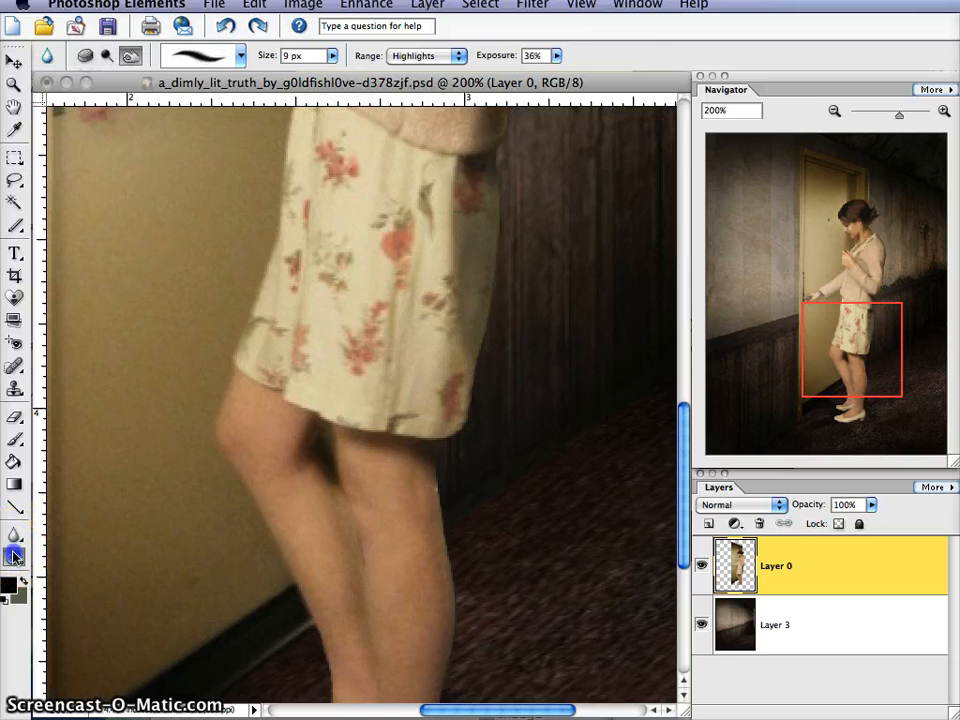
click(944, 109)
click(944, 109)
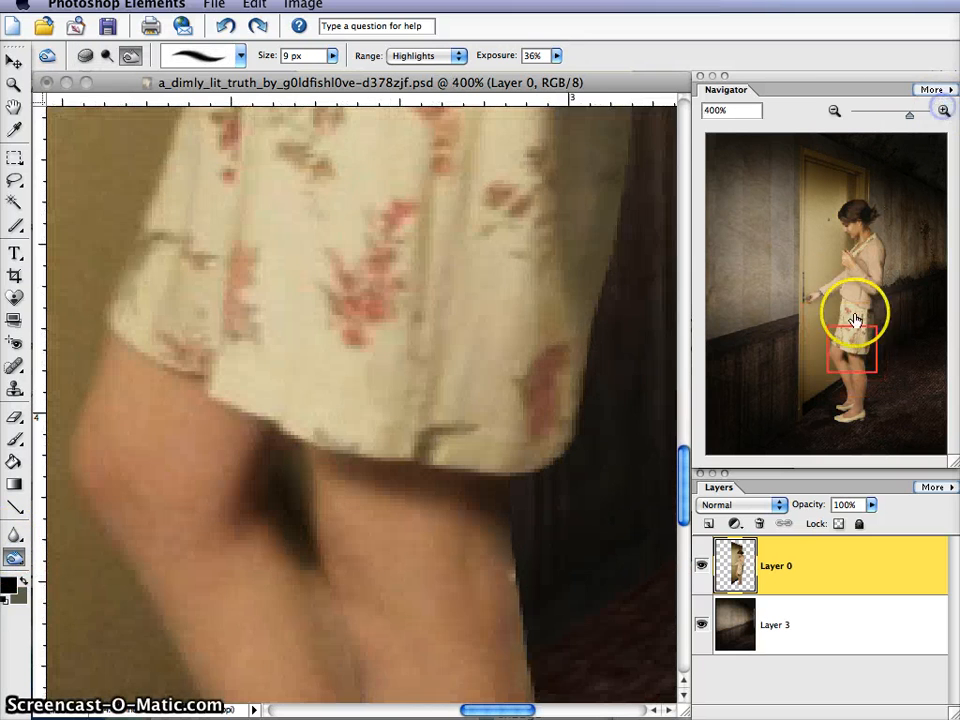
drag(853, 349, 858, 372)
click(240, 55)
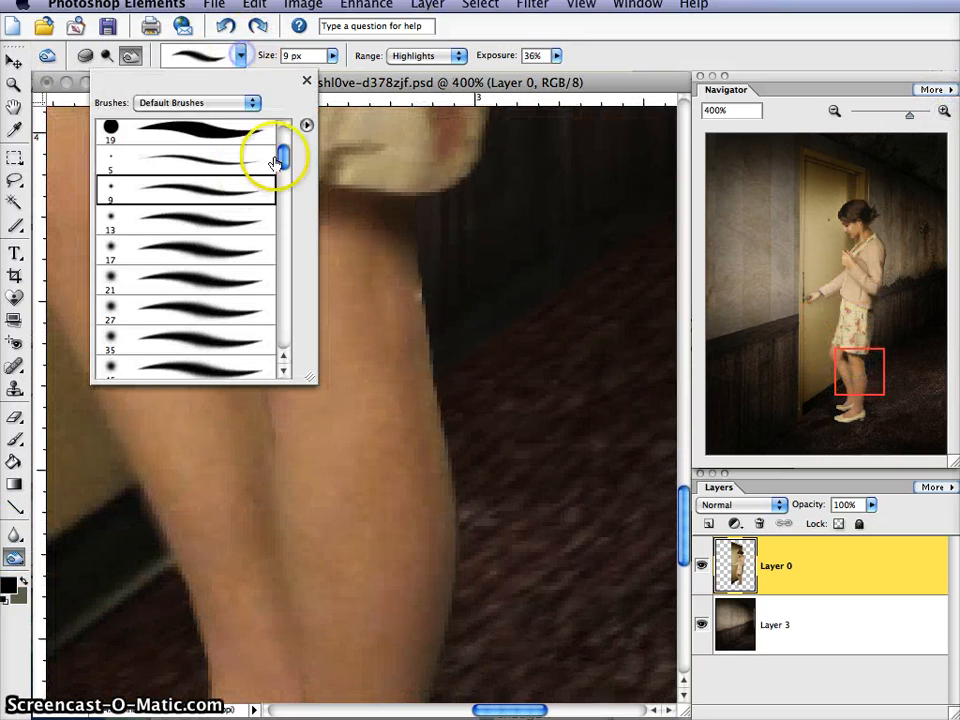
drag(281, 150, 281, 205)
click(192, 241)
click(241, 56)
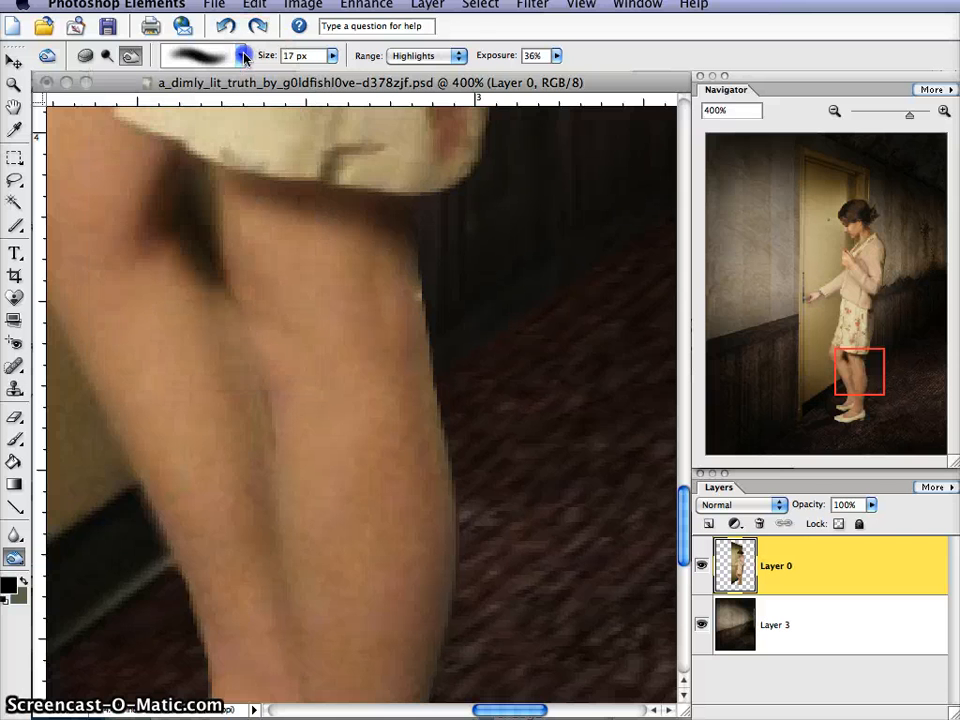
click(449, 57)
click(428, 45)
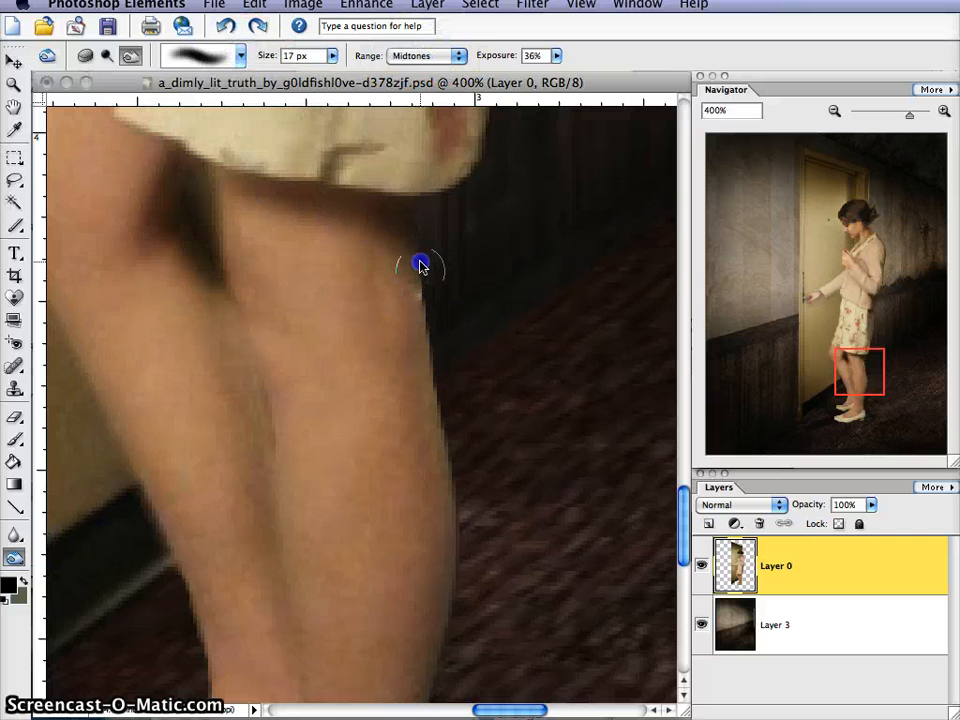
mouse_move(426, 331)
mouse_down()
mouse_move(420, 313)
mouse_move(456, 597)
mouse_move(451, 638)
mouse_up()
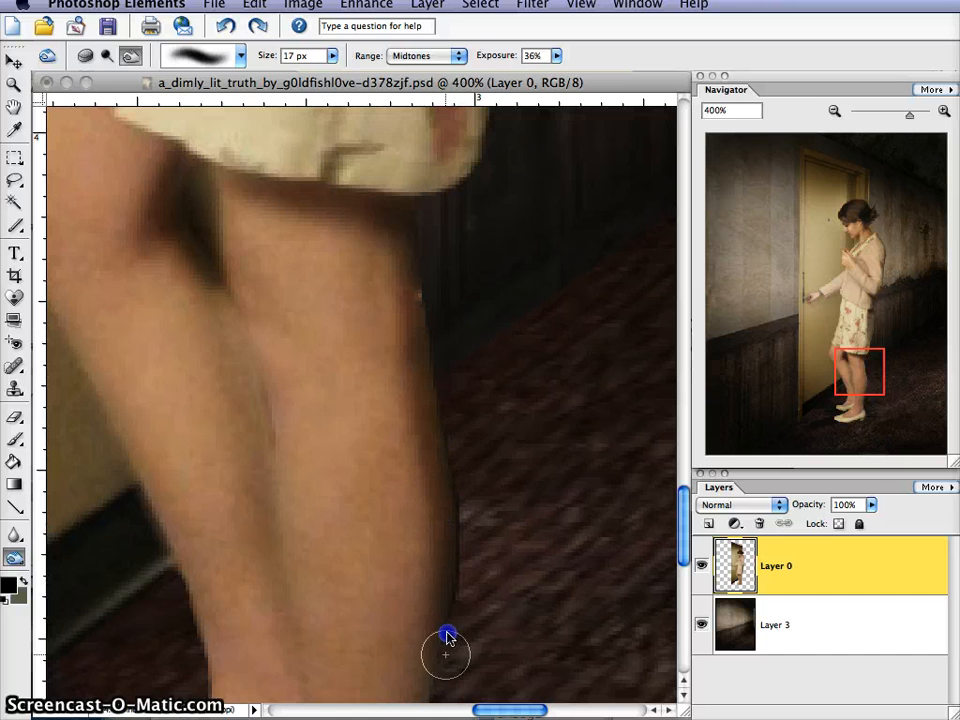
drag(834, 396, 849, 392)
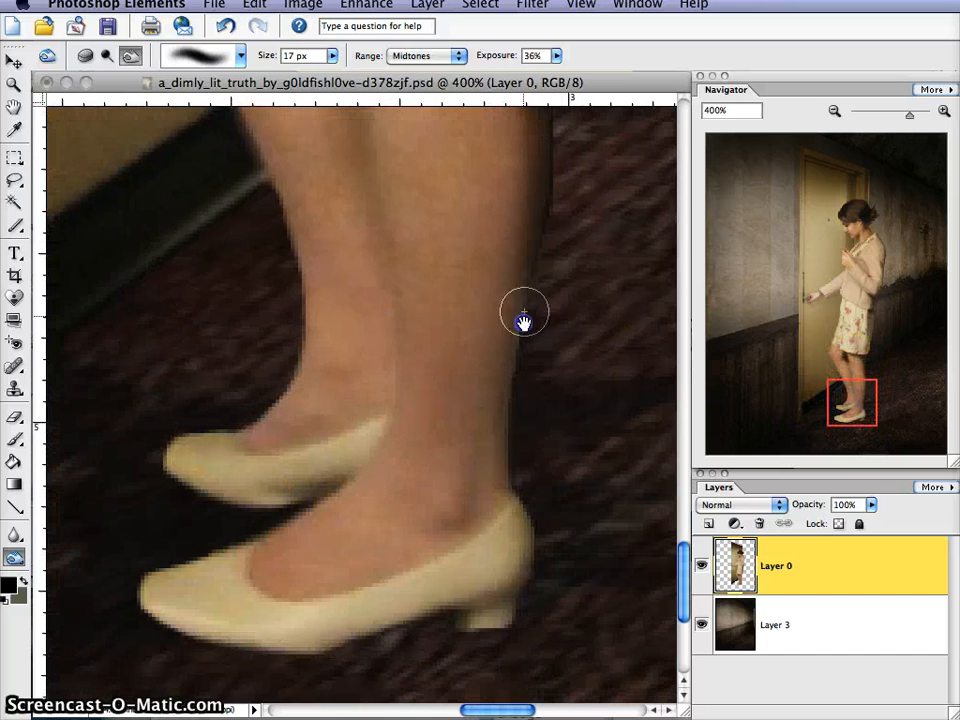
mouse_move(524, 313)
mouse_down()
mouse_move(534, 272)
mouse_move(508, 362)
mouse_move(499, 444)
mouse_move(507, 487)
mouse_up()
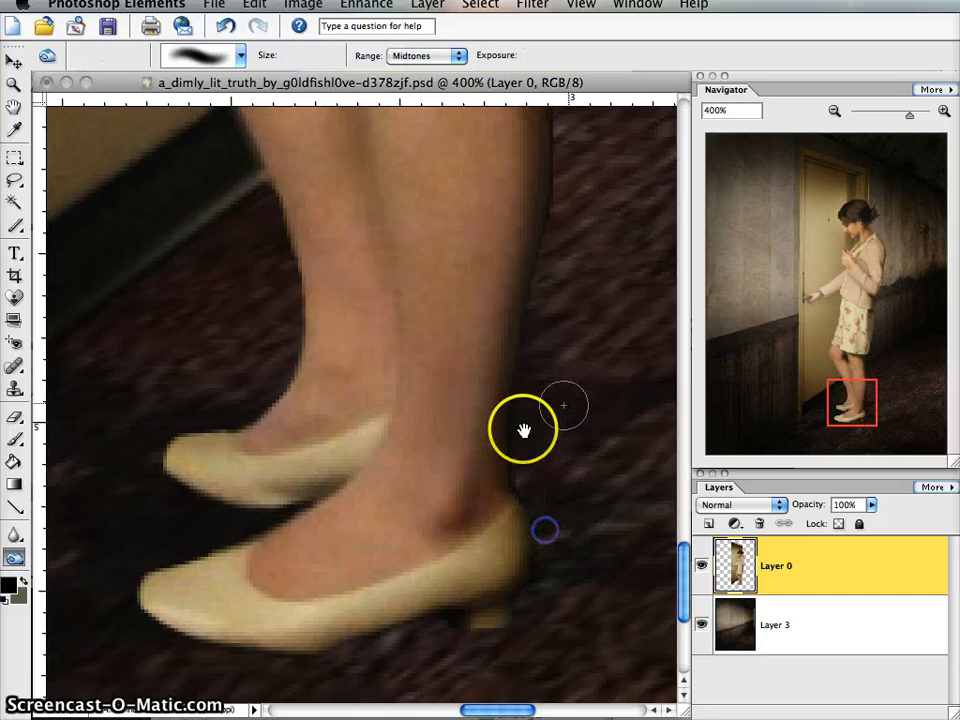
- Burn the heel and sole of the near shoe and the back of the knee below the hem using the Highlights range
click(424, 56)
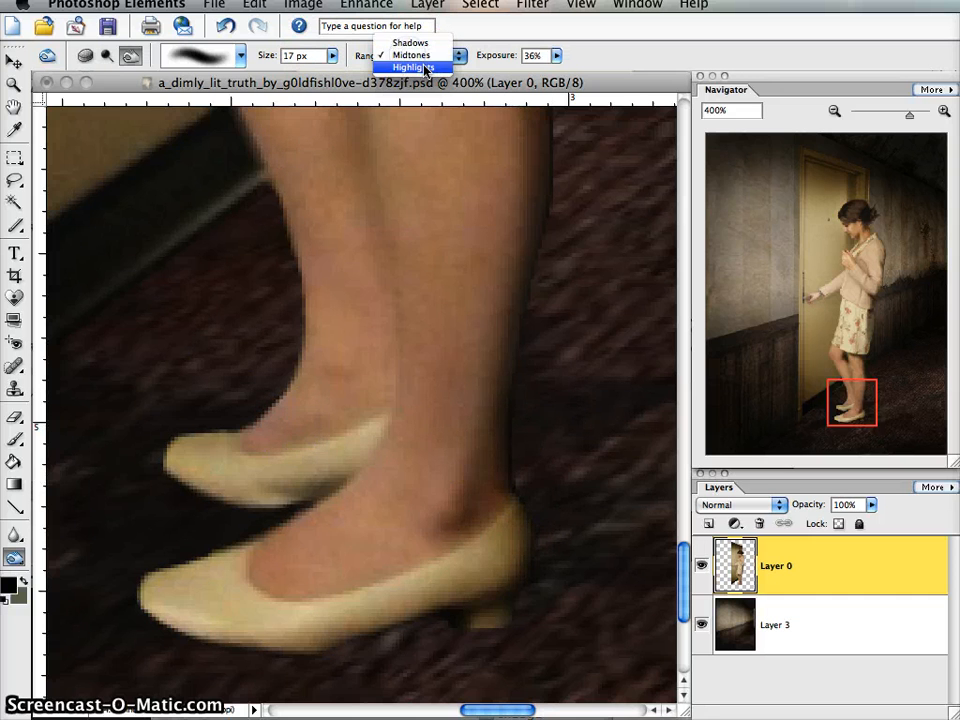
click(416, 66)
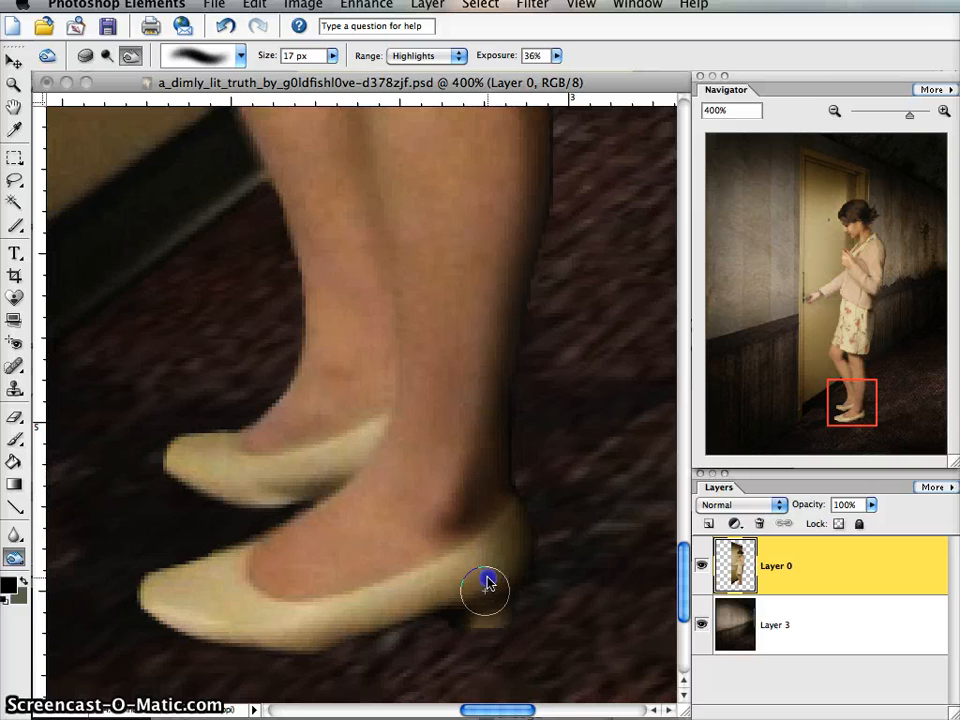
drag(377, 647, 406, 637)
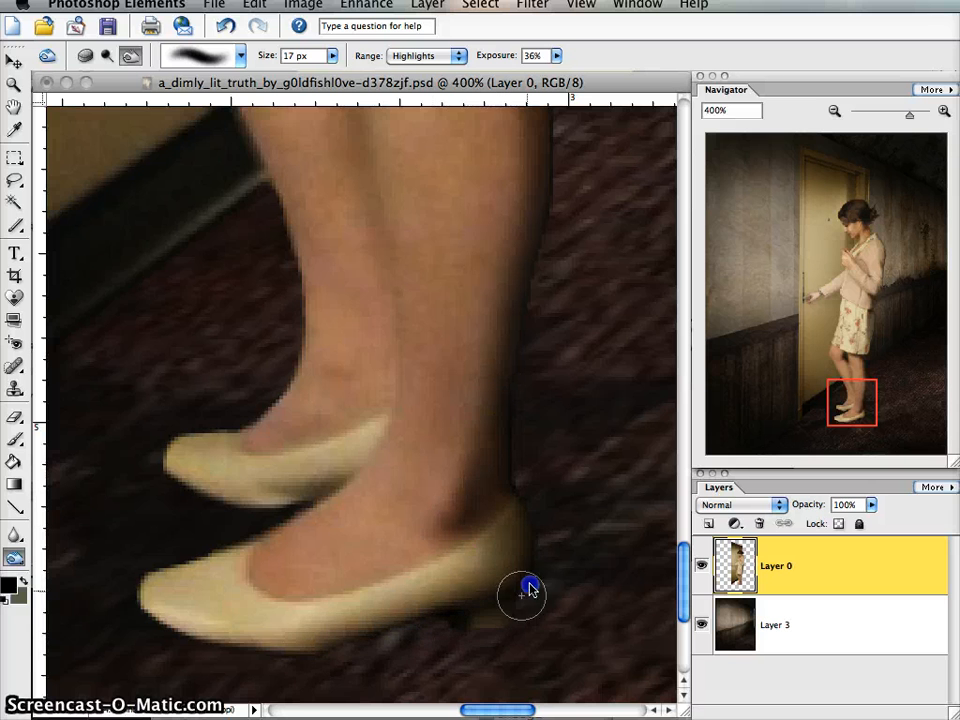
drag(842, 386, 870, 360)
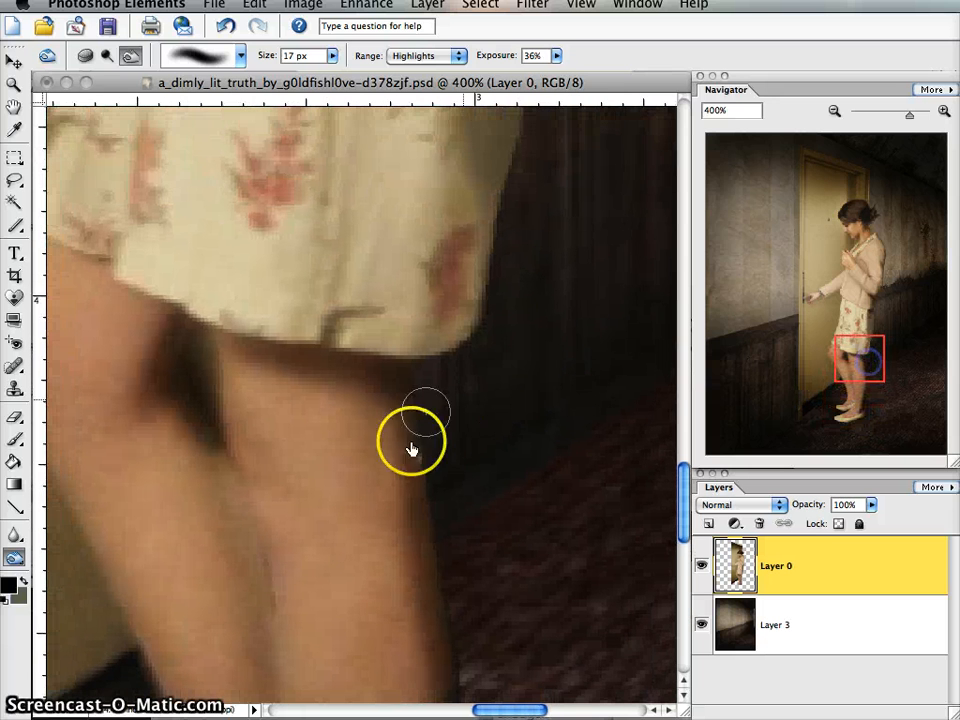
mouse_move(412, 438)
mouse_down()
mouse_move(443, 609)
mouse_move(433, 473)
mouse_move(420, 461)
mouse_move(407, 384)
mouse_move(406, 407)
mouse_move(423, 369)
mouse_up()
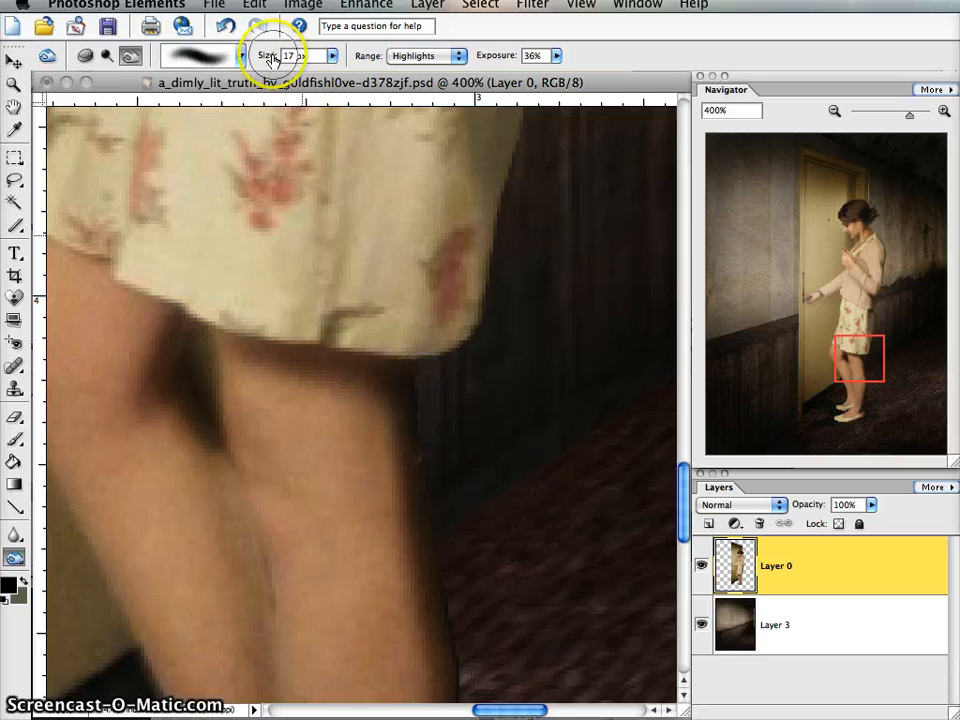
- Desaturate the shaded back edge of the lower leg with the Sponge tool at 15% flow and view the whole figure
click(99, 57)
drag(825, 317, 856, 400)
mouse_move(432, 597)
mouse_down()
mouse_move(402, 624)
mouse_move(486, 567)
mouse_move(450, 568)
mouse_up()
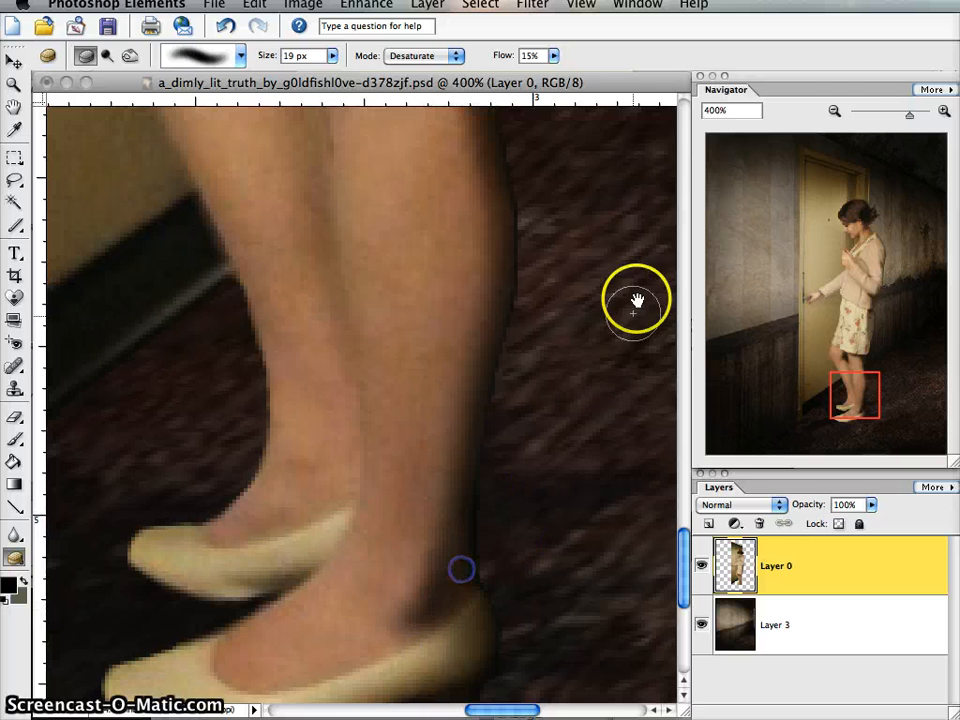
click(834, 111)
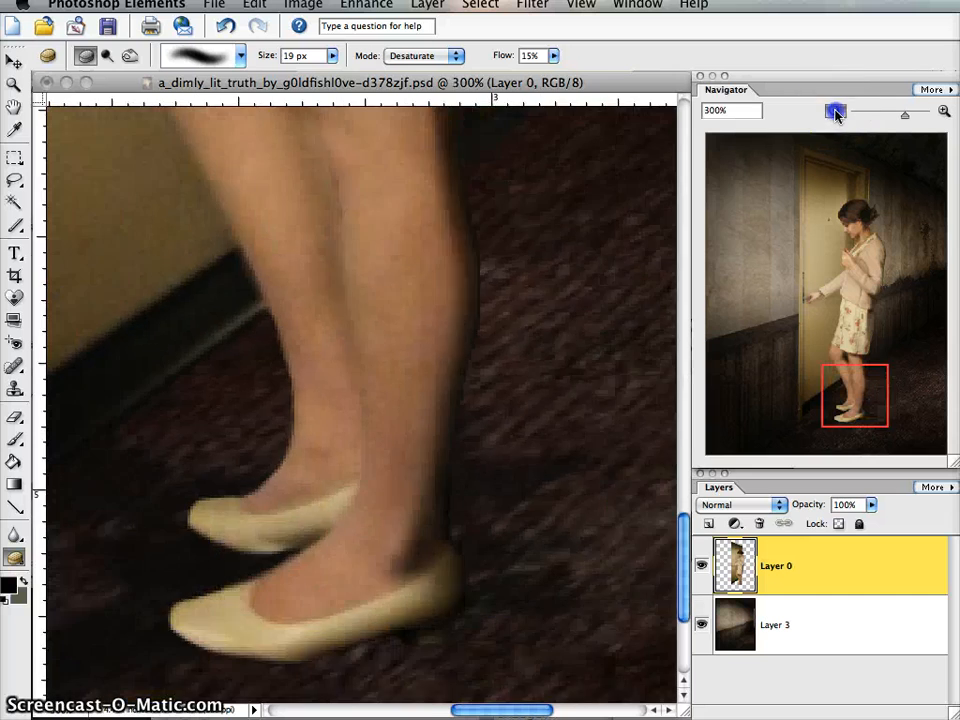
click(834, 111)
click(834, 111)
click(834, 111)
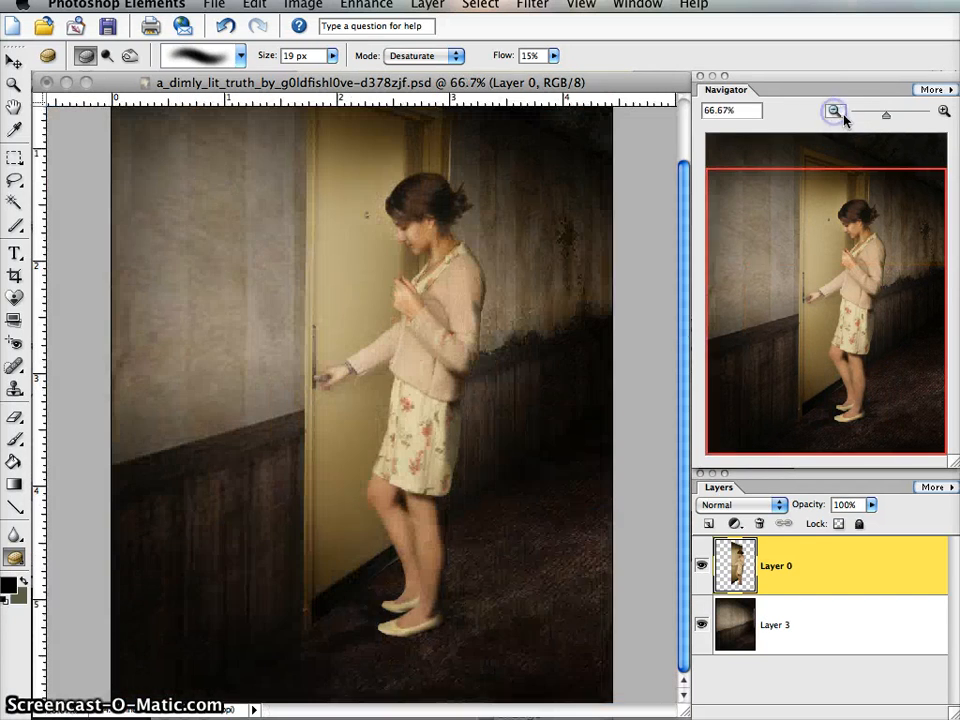
- Inspect the shading on the woman's arms, cardigan, face and hair at 200% and 300%, and view the whole figure again
drag(857, 332, 823, 255)
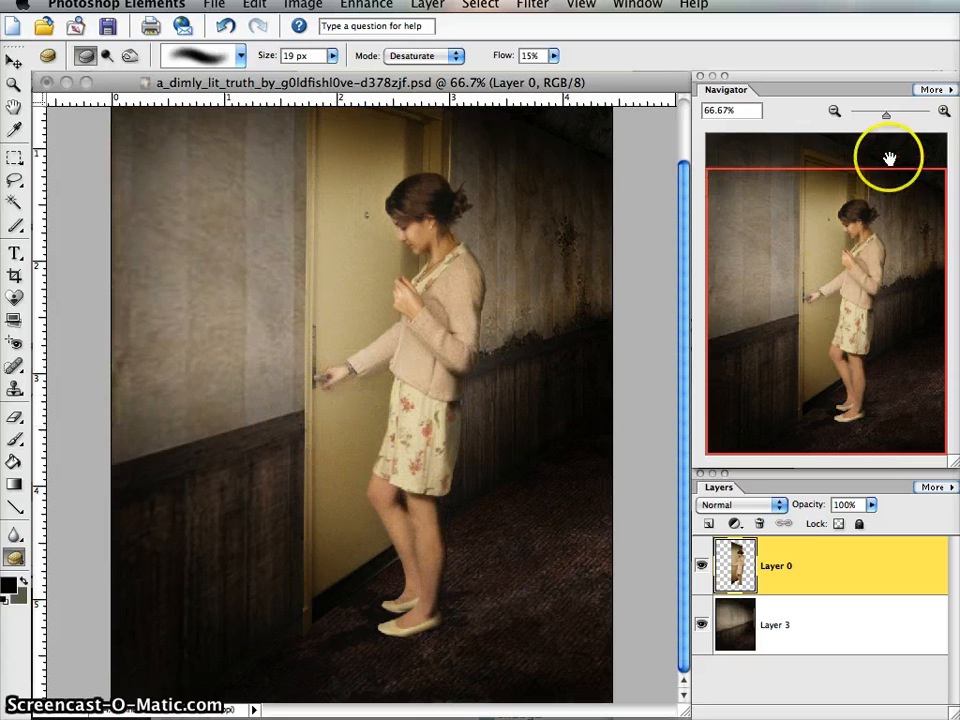
click(942, 112)
click(944, 110)
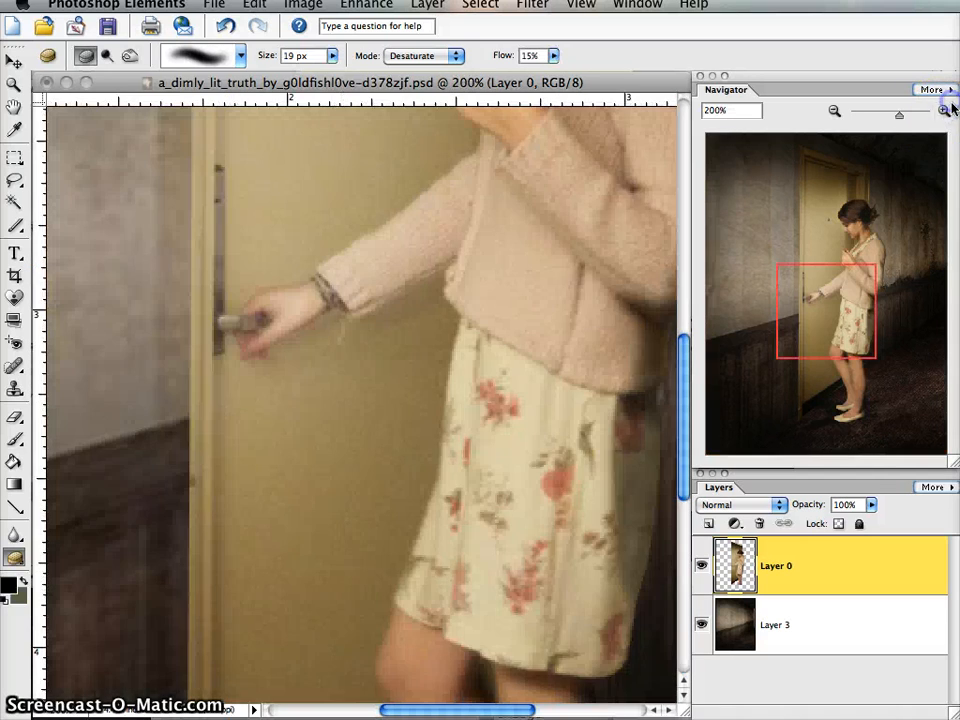
click(944, 112)
drag(825, 313, 862, 272)
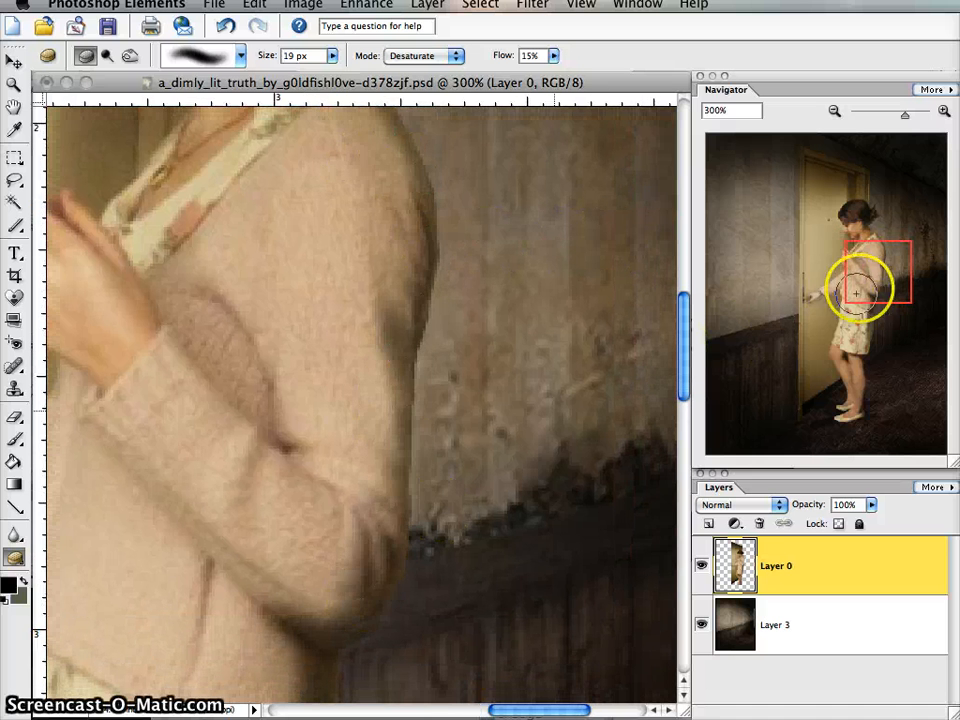
click(864, 262)
drag(864, 262, 871, 244)
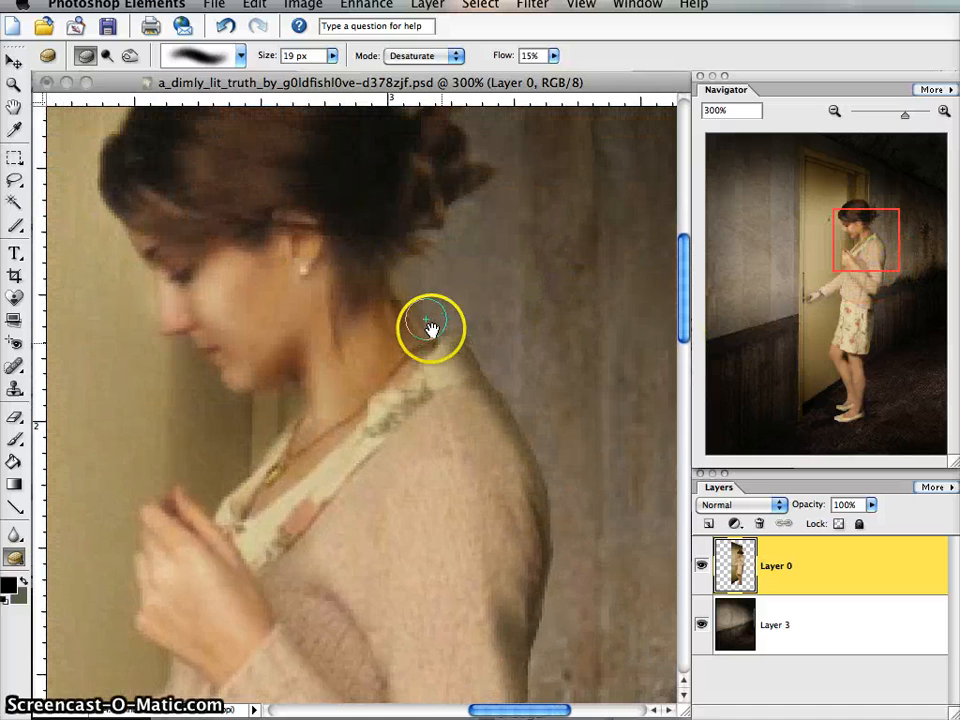
click(835, 111)
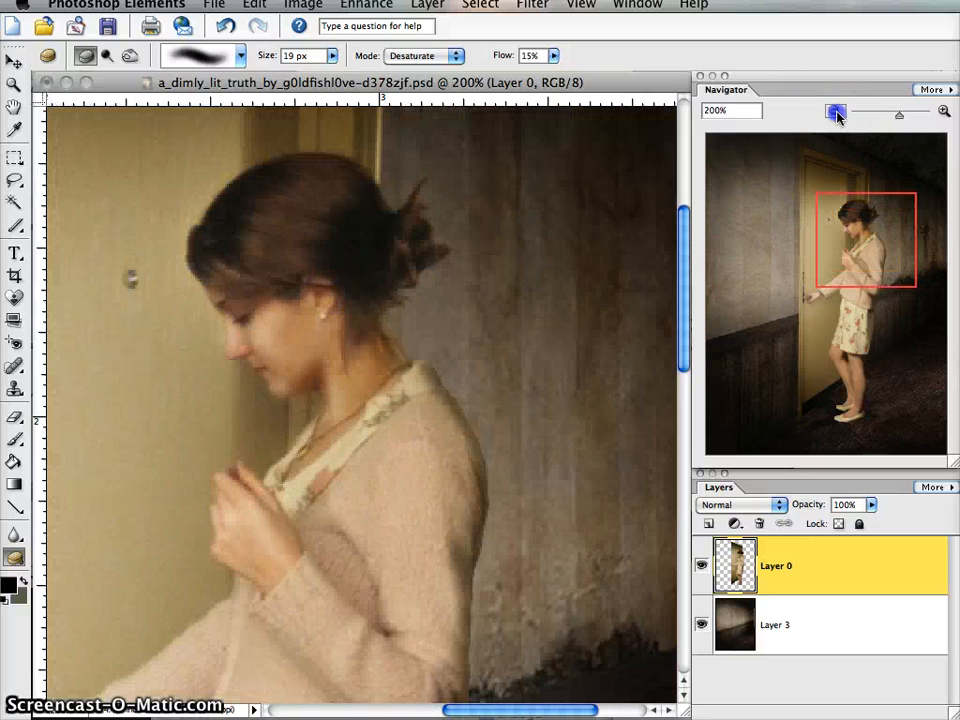
click(835, 111)
click(836, 111)
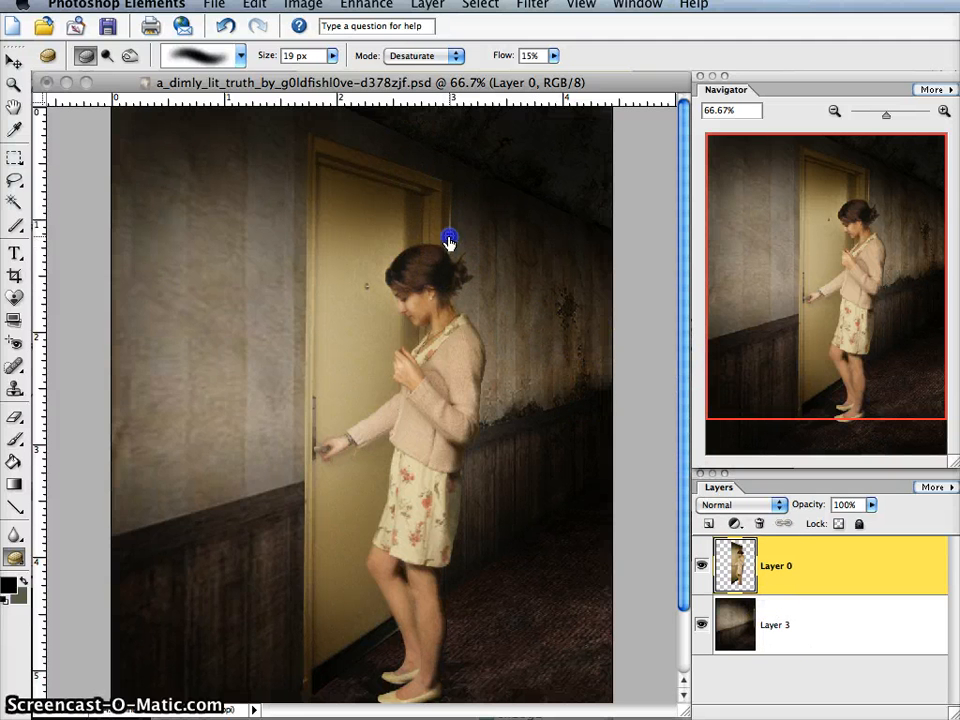
- Burn the bright line along the door frame's outer edge above the woman's hair with a 17 px brush in Highlights at 36% exposure
click(129, 55)
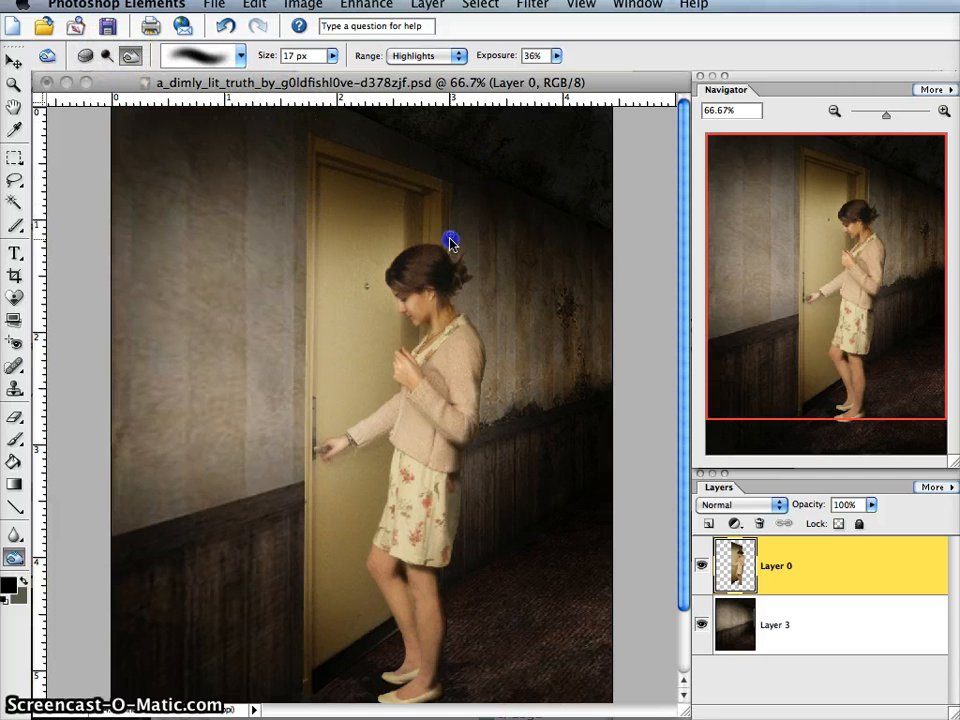
drag(450, 243, 453, 206)
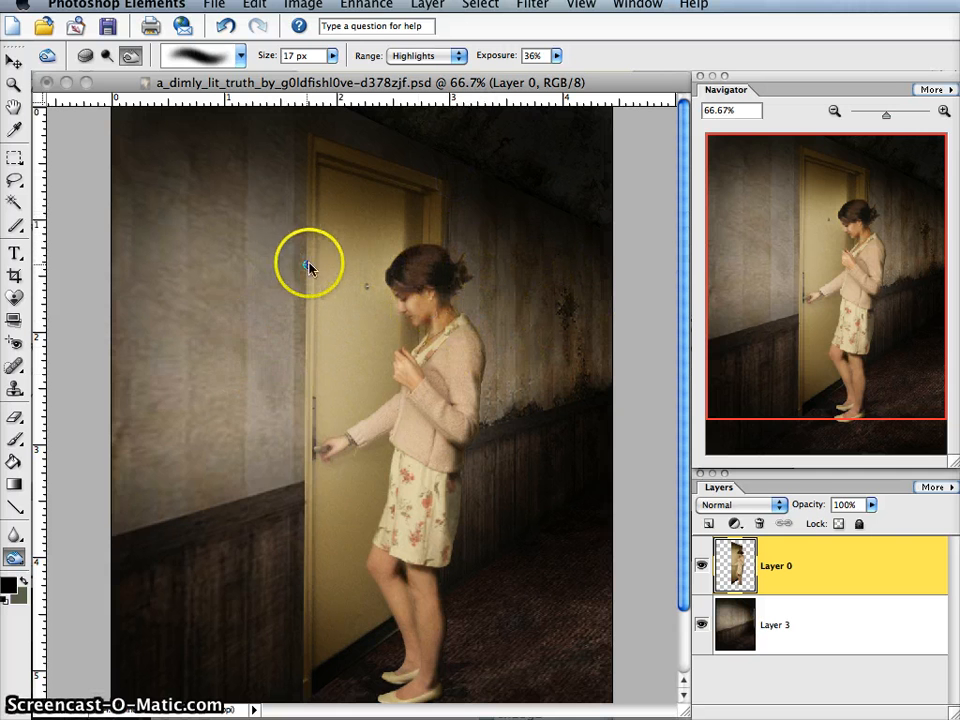
- On a new layer, sketch a white light source with three rays on the upper wall using a 9 px brush and label it "light"
click(15, 438)
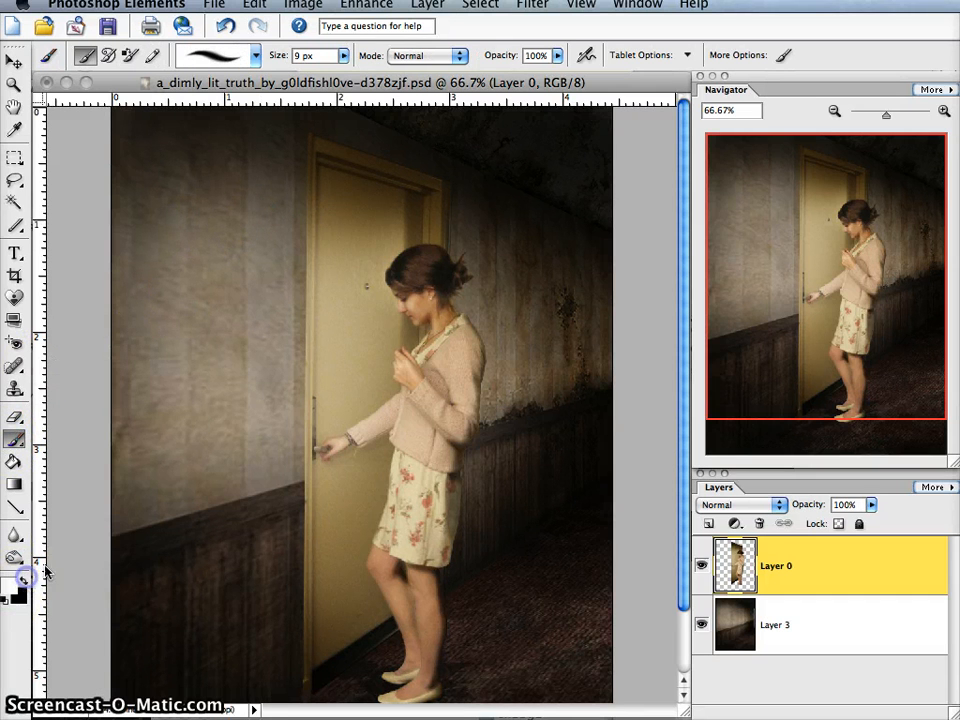
click(708, 524)
click(183, 158)
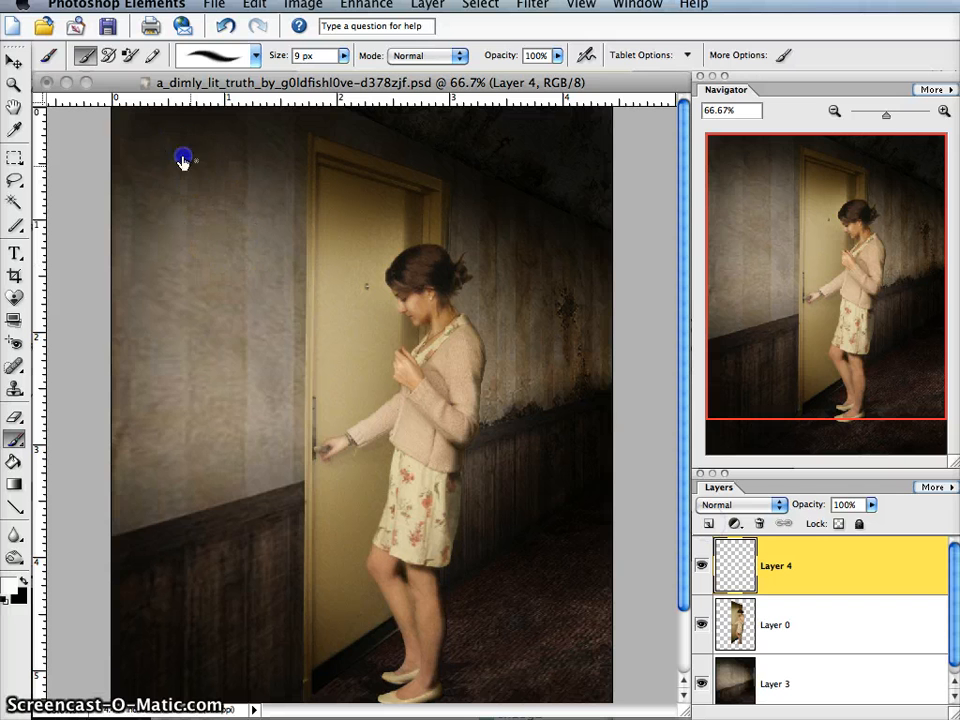
drag(197, 186, 281, 293)
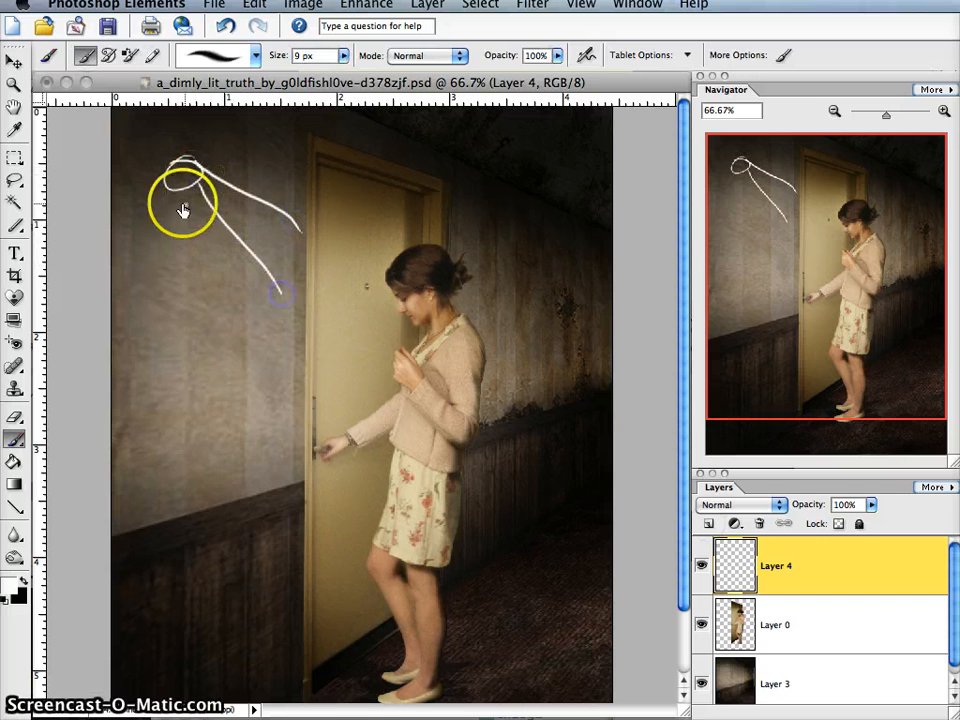
mouse_move(207, 124)
mouse_down()
mouse_move(207, 173)
mouse_move(214, 156)
mouse_move(218, 171)
mouse_move(222, 139)
mouse_move(246, 152)
mouse_move(246, 132)
mouse_move(258, 164)
mouse_up()
click(221, 128)
mouse_move(275, 117)
mouse_down()
mouse_move(274, 161)
mouse_move(304, 134)
mouse_up()
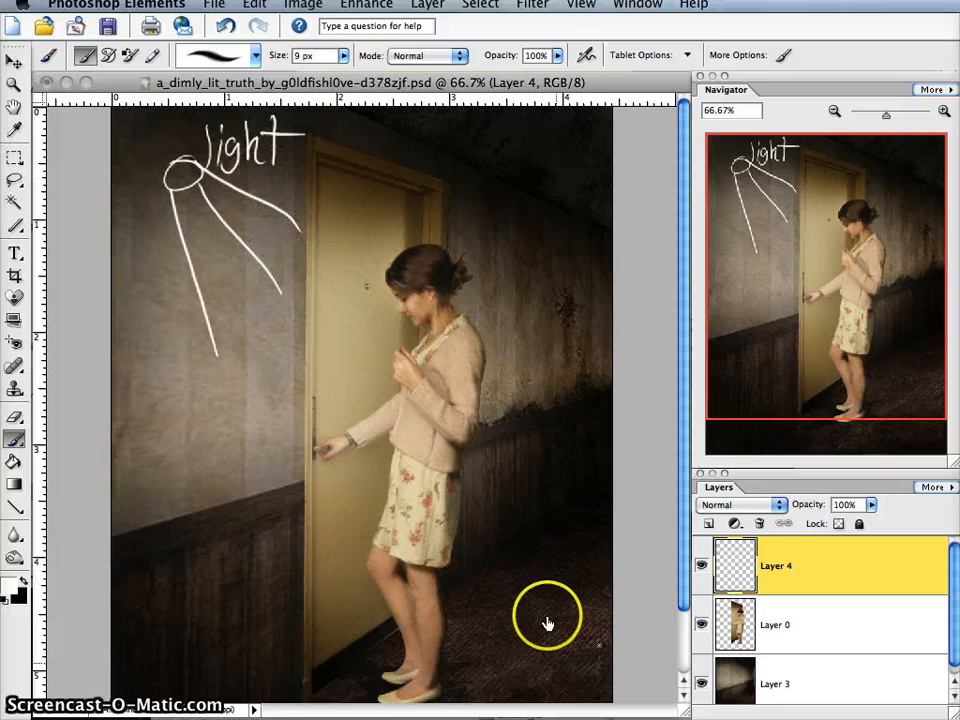
- Sketch a second white light source on the floor behind the woman, a circle with two rays pointing outward
drag(574, 660, 541, 648)
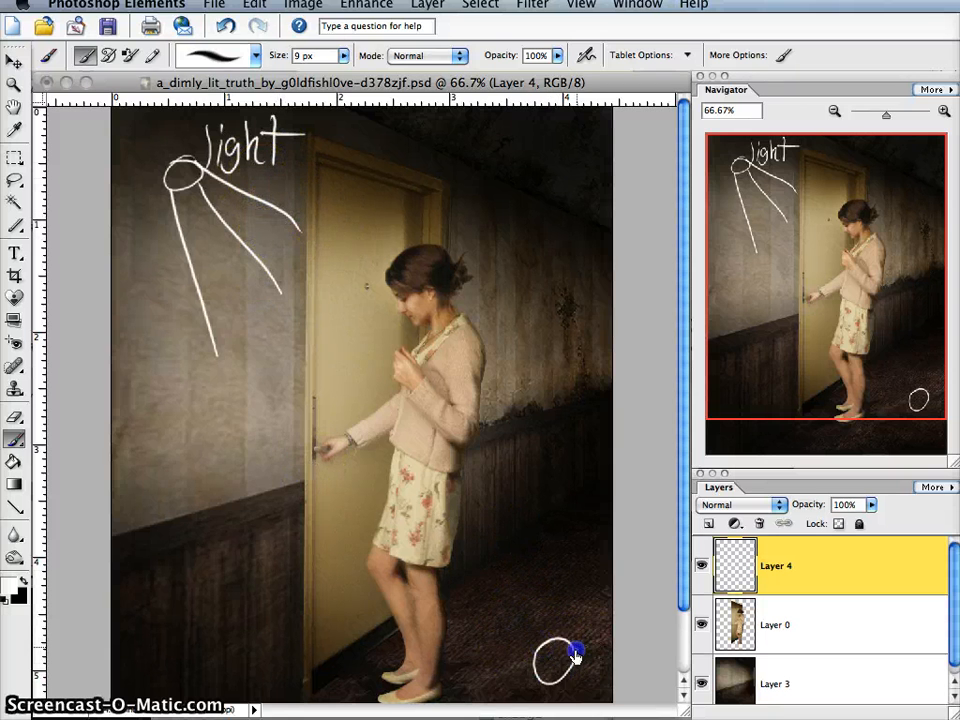
drag(450, 646, 522, 670)
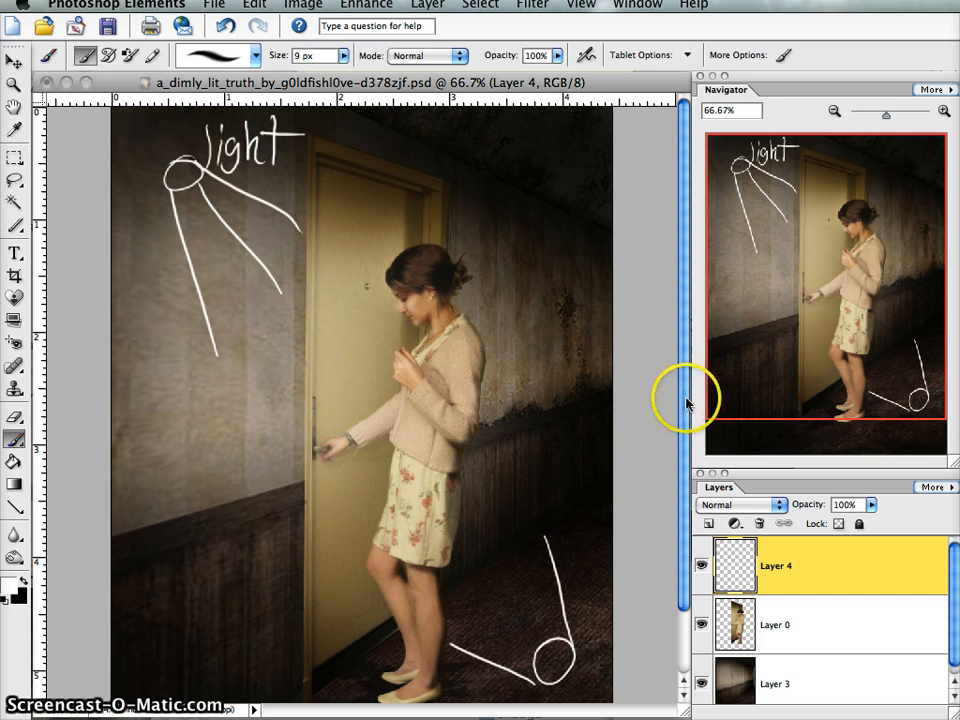
drag(686, 398, 698, 344)
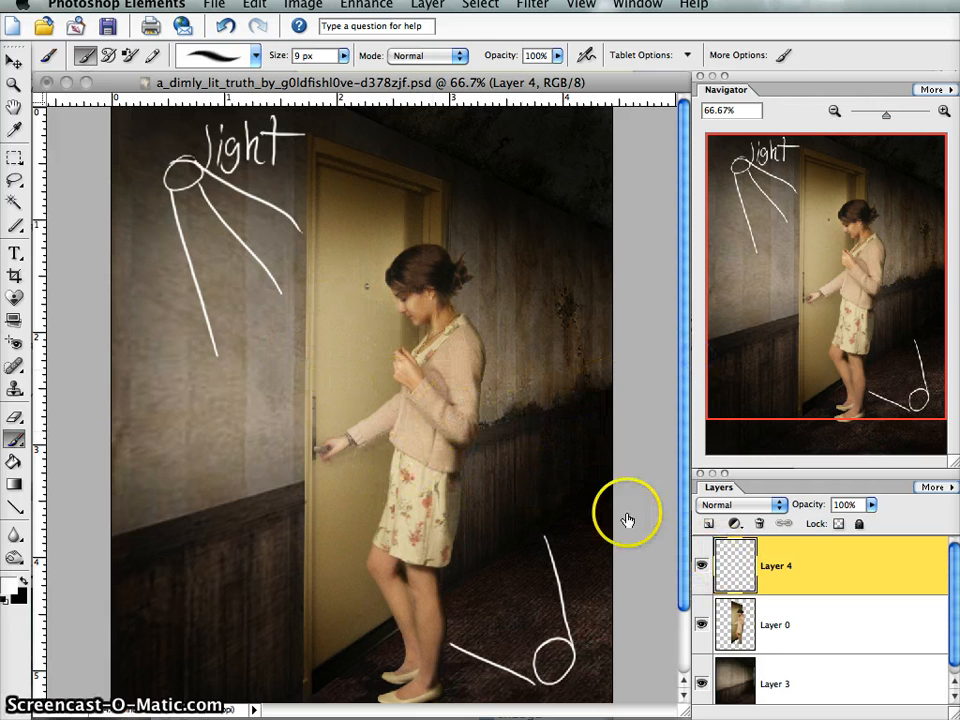
- Draw two long white diagonal lines crossing over the door and the woman, and delete the layer with the lighting sketch
drag(222, 195, 519, 626)
drag(493, 257, 580, 190)
shift+click(187, 567)
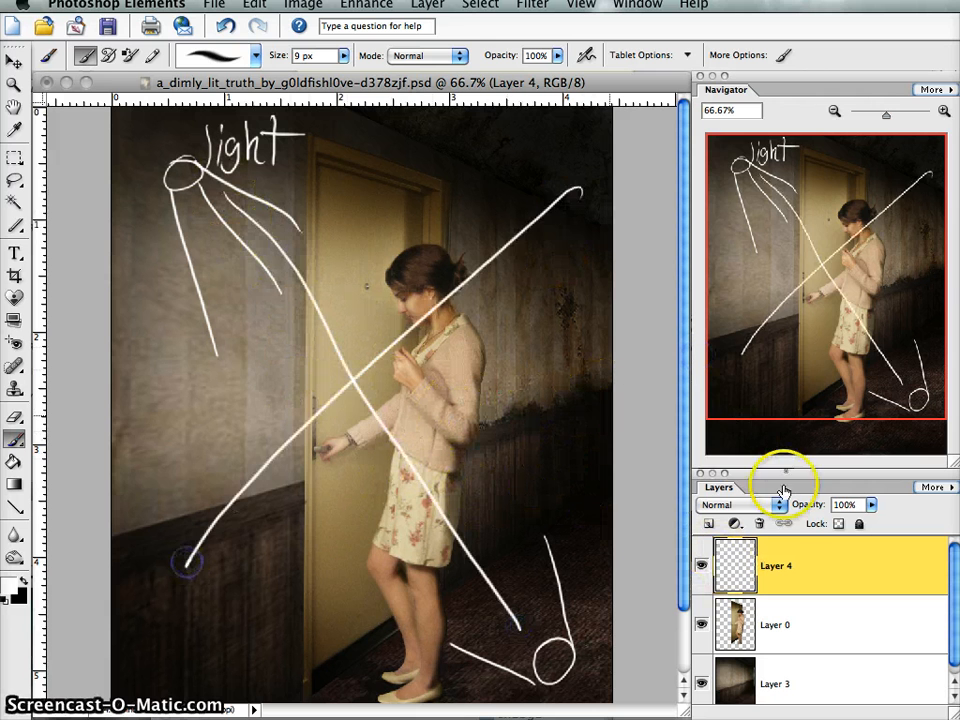
click(759, 523)
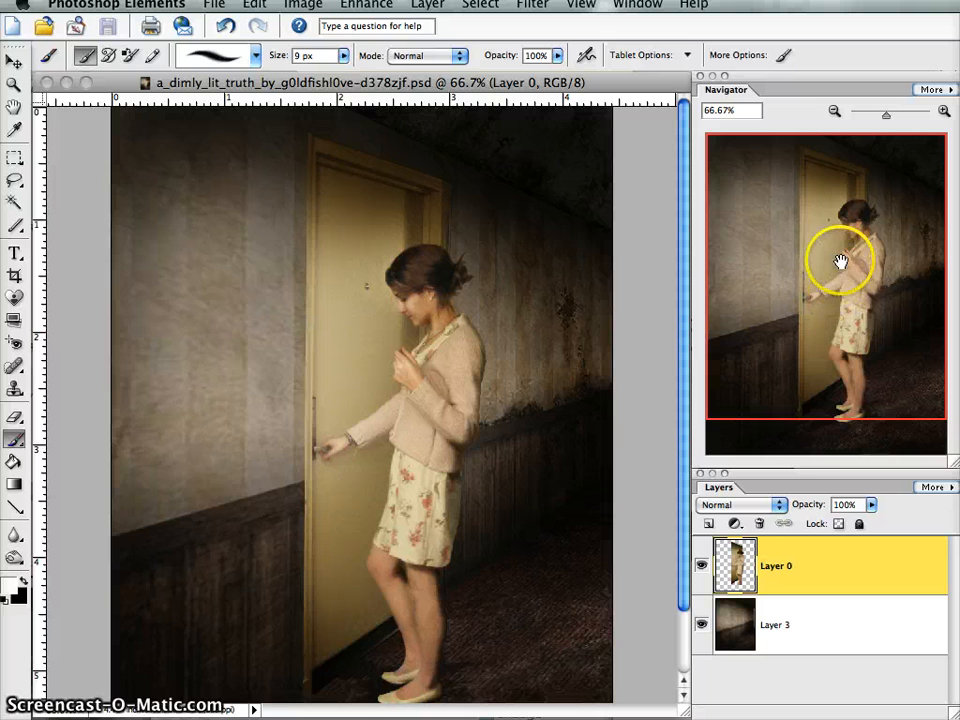
- Add a new empty layer above the woman's layer with the picture viewed at 100%
drag(834, 298, 802, 326)
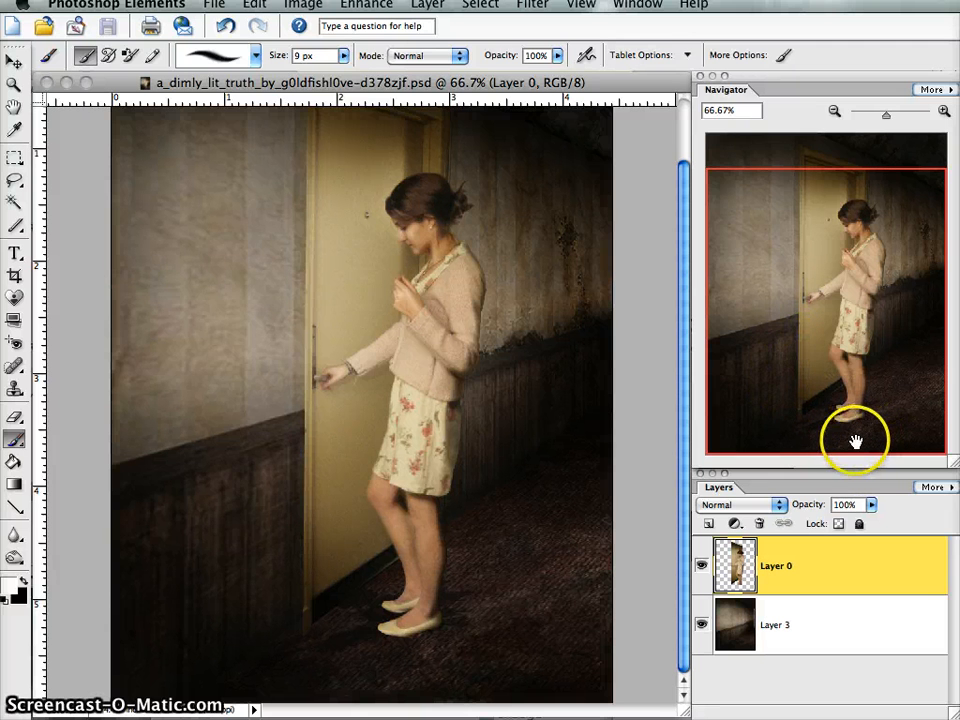
click(943, 111)
drag(842, 361, 897, 419)
drag(825, 419, 752, 247)
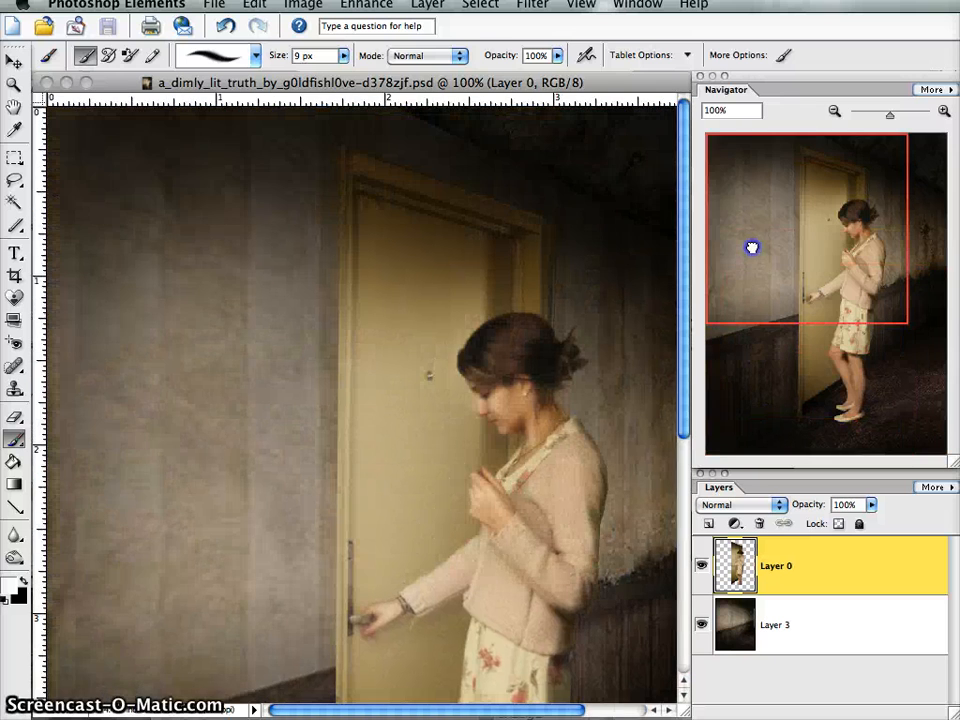
drag(821, 240, 808, 276)
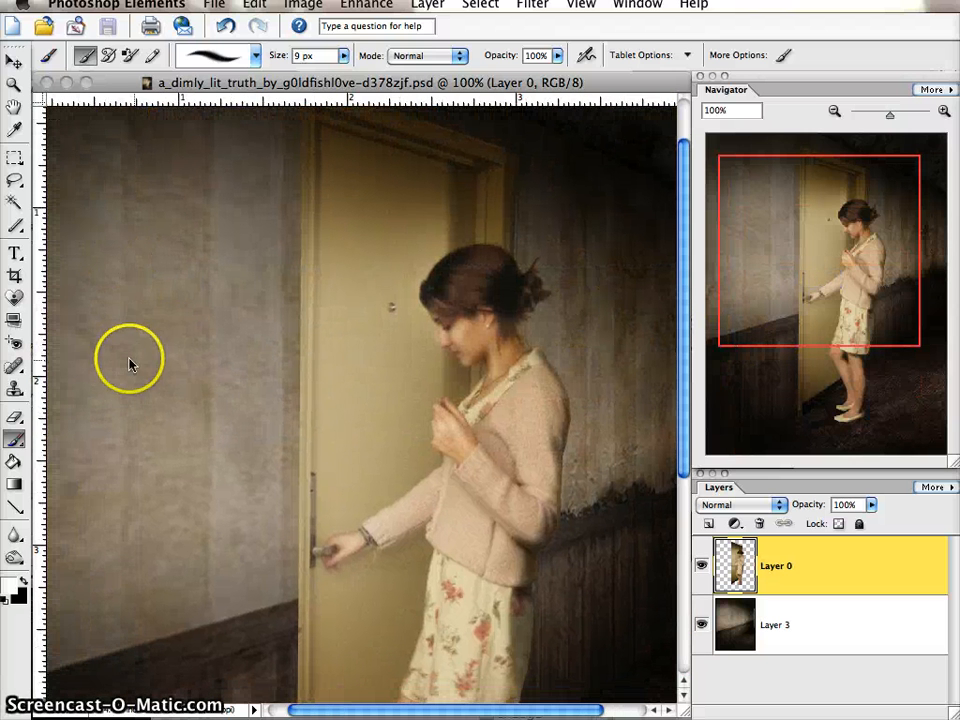
click(710, 524)
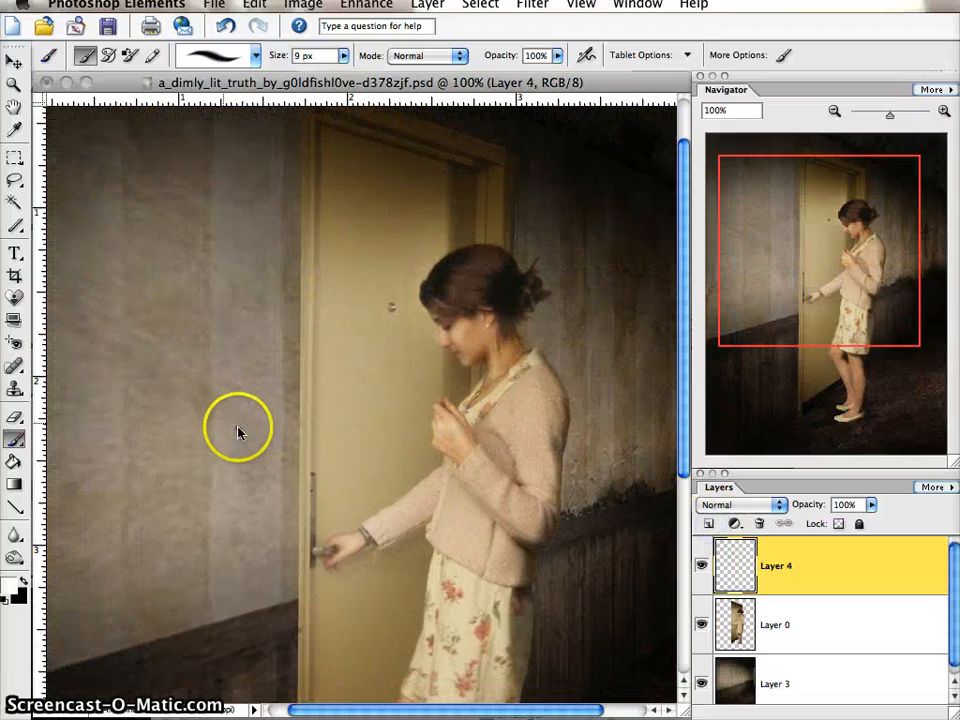